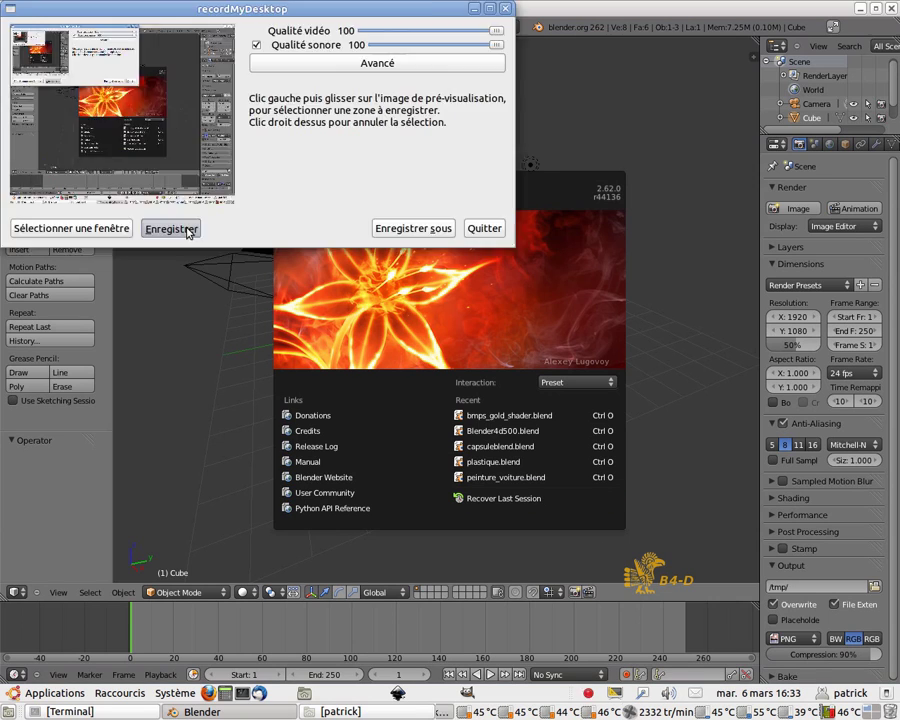
# Step: Dismiss the splash screen and open the theme settings in the User Preferences
pyautogui.click(185, 230)
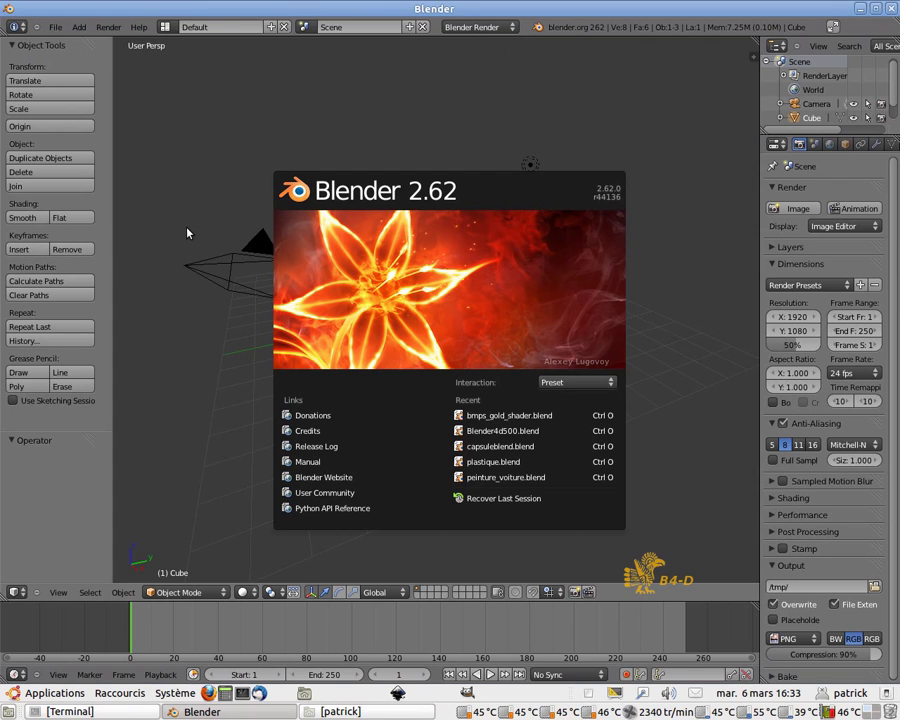
pyautogui.click(158, 68)
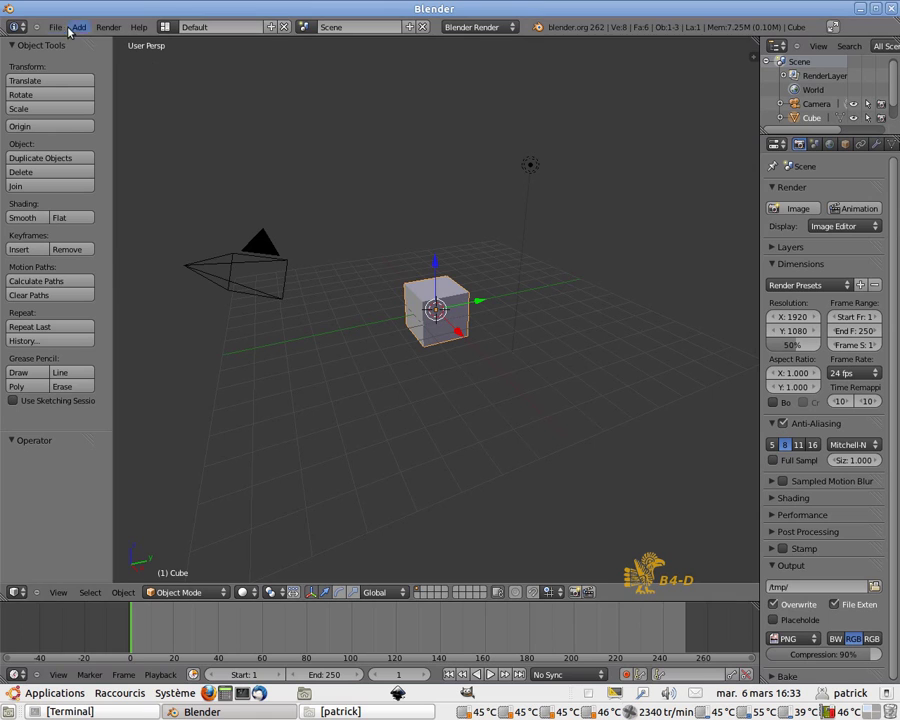
pyautogui.click(56, 28)
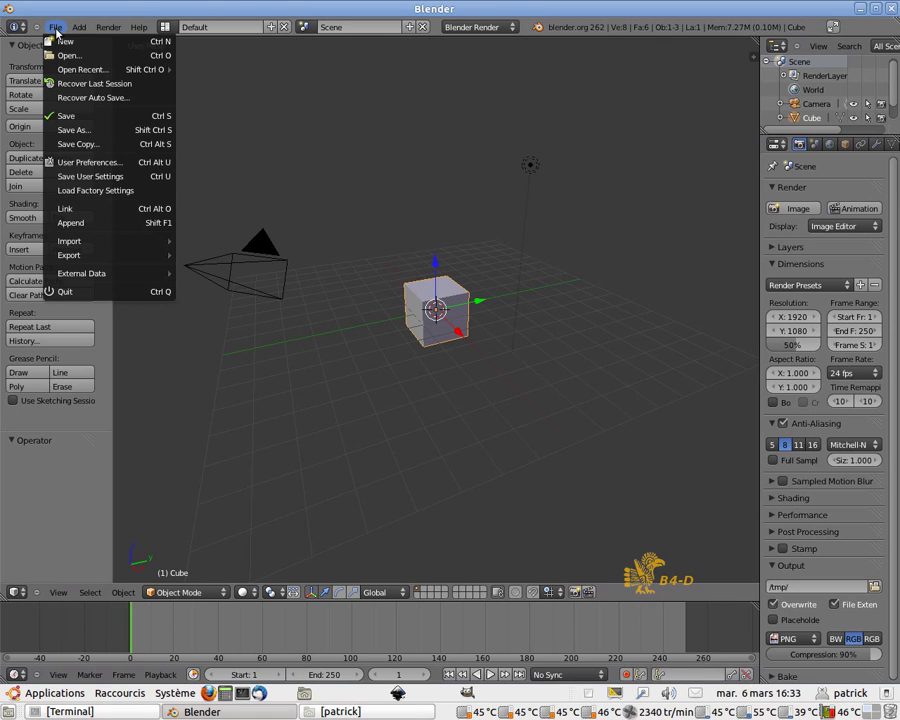
pyautogui.click(81, 163)
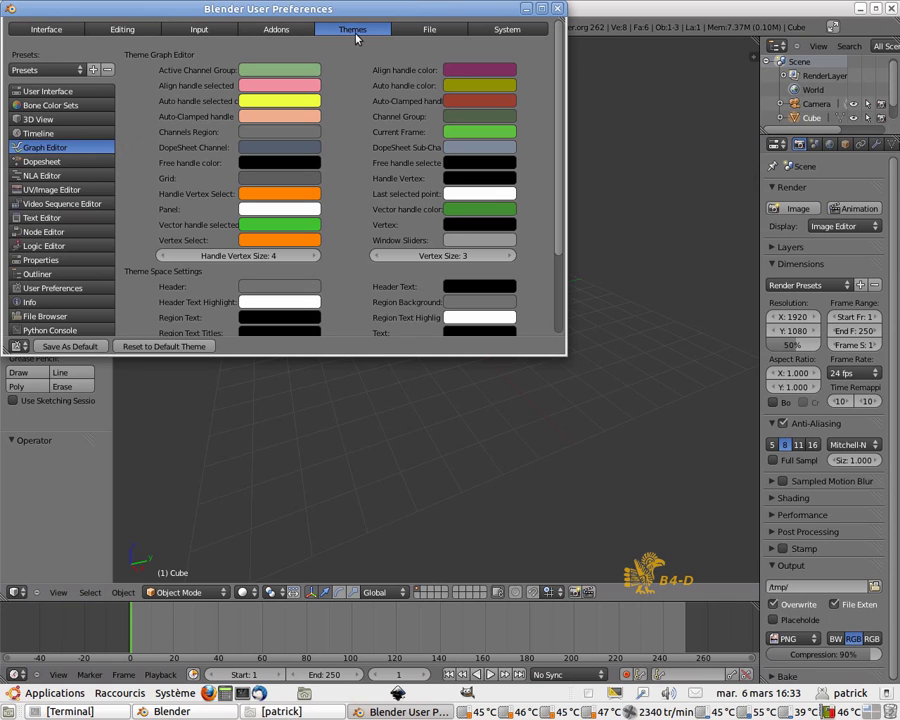
pyautogui.click(308, 31)
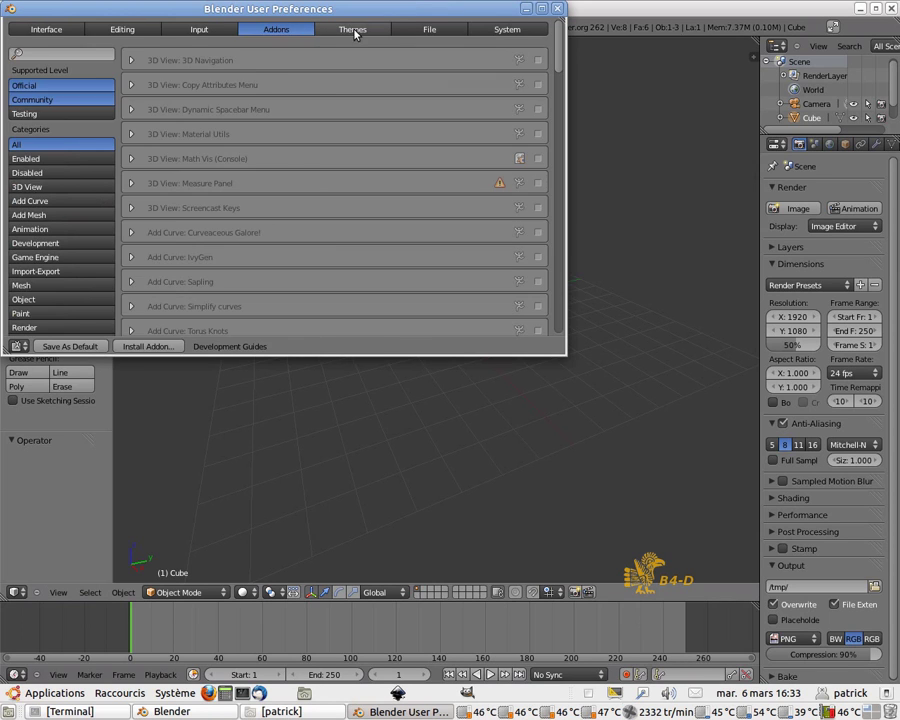
pyautogui.click(352, 31)
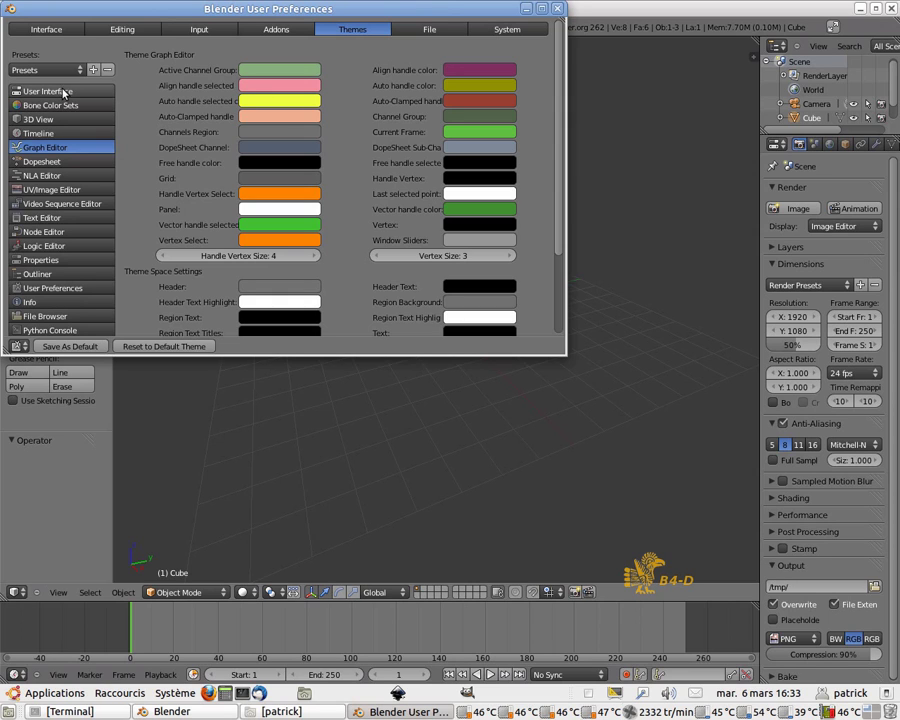
# Step: Examine the theme colour settings for the Graph Editor, UV/Image Editor and User Interface categories
pyautogui.click(58, 92)
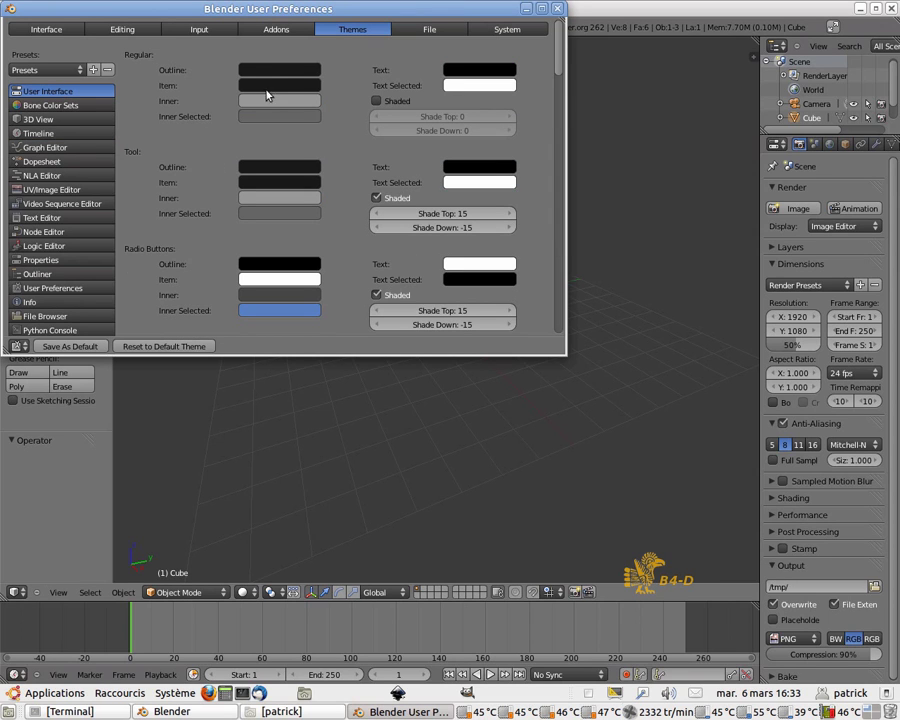
pyautogui.click(45, 148)
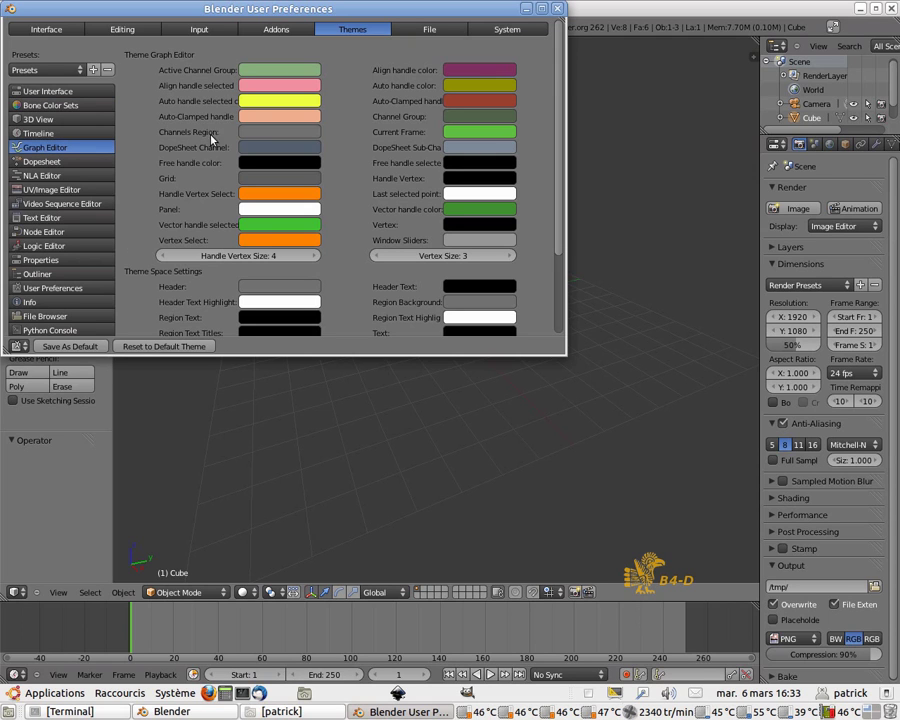
pyautogui.click(50, 189)
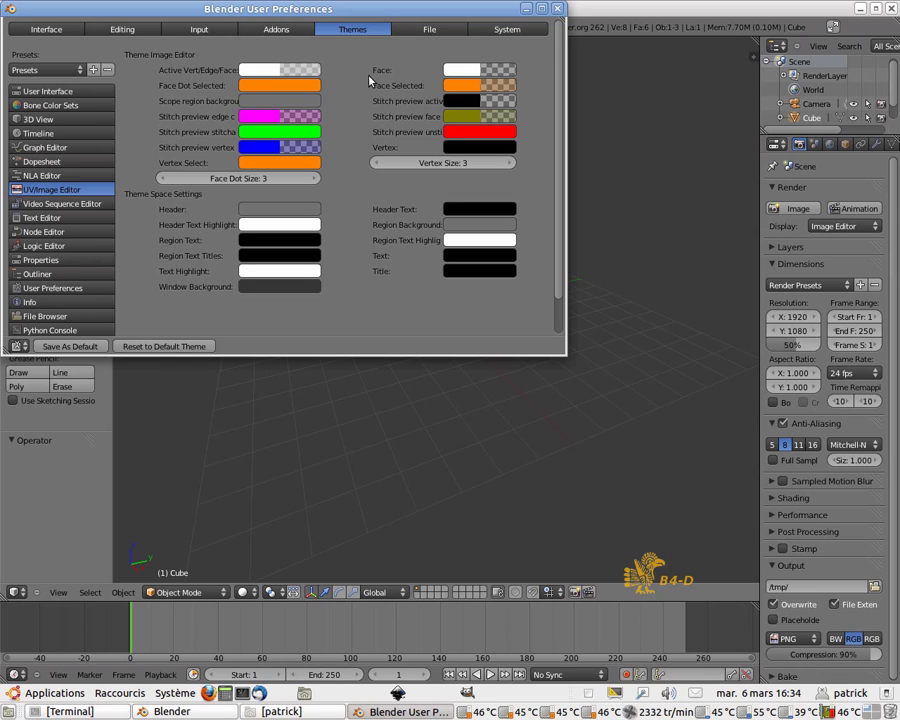
pyautogui.click(55, 91)
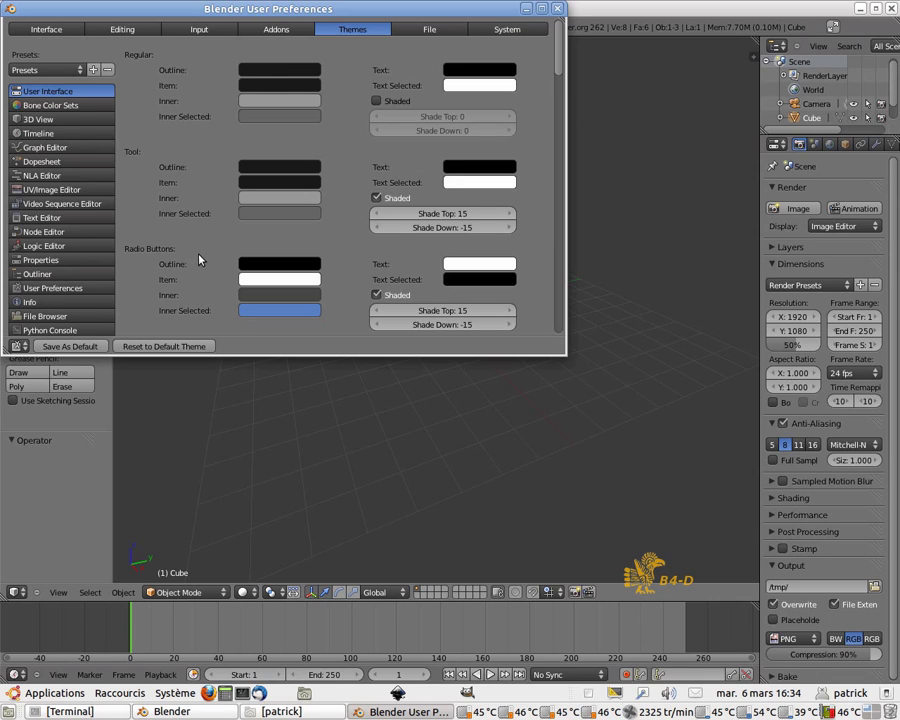
pyautogui.scroll(-2, 195, 262)
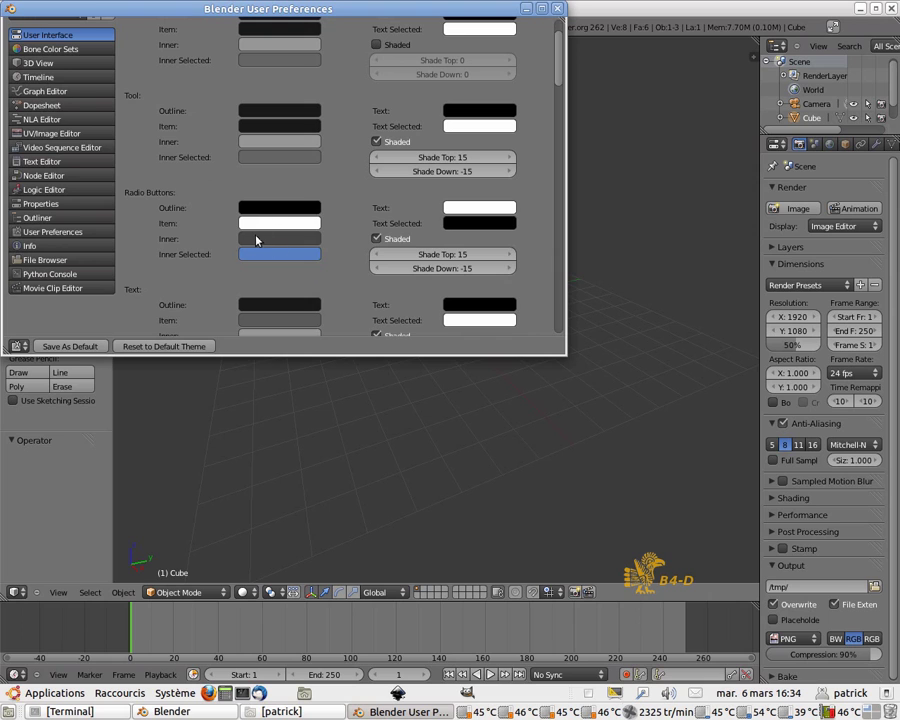
pyautogui.scroll(-2, 270, 268)
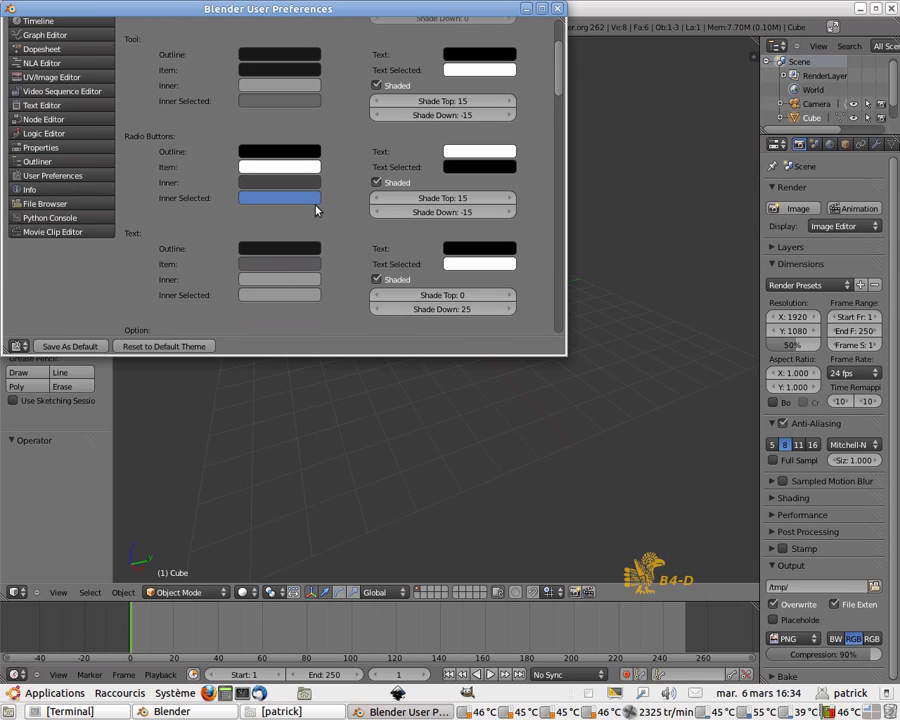
pyautogui.scroll(4, 316, 209)
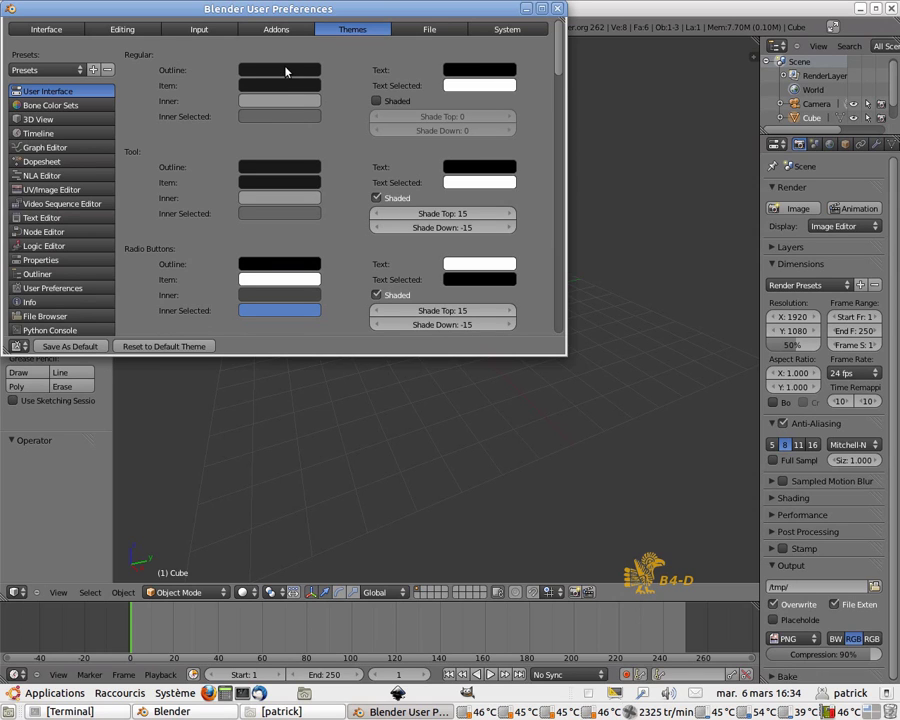
# Step: In the User Interface theme, set the Inner Selected colour to dark blue for Regular and to red for Tool
pyautogui.click(279, 119)
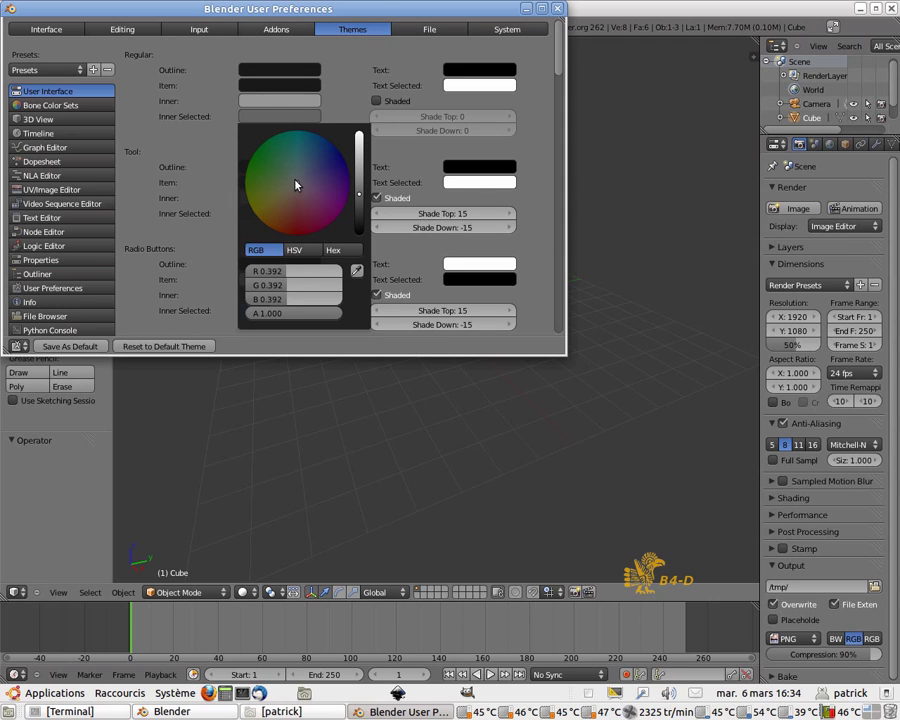
pyautogui.moveTo(296, 185); pyautogui.dragTo(333, 165)
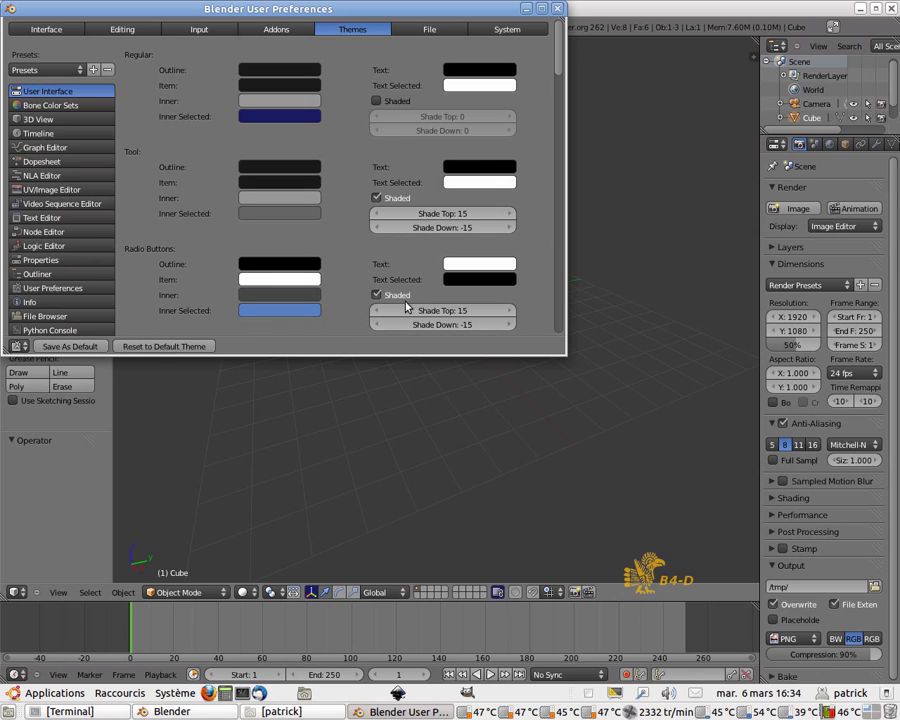
pyautogui.click(297, 215)
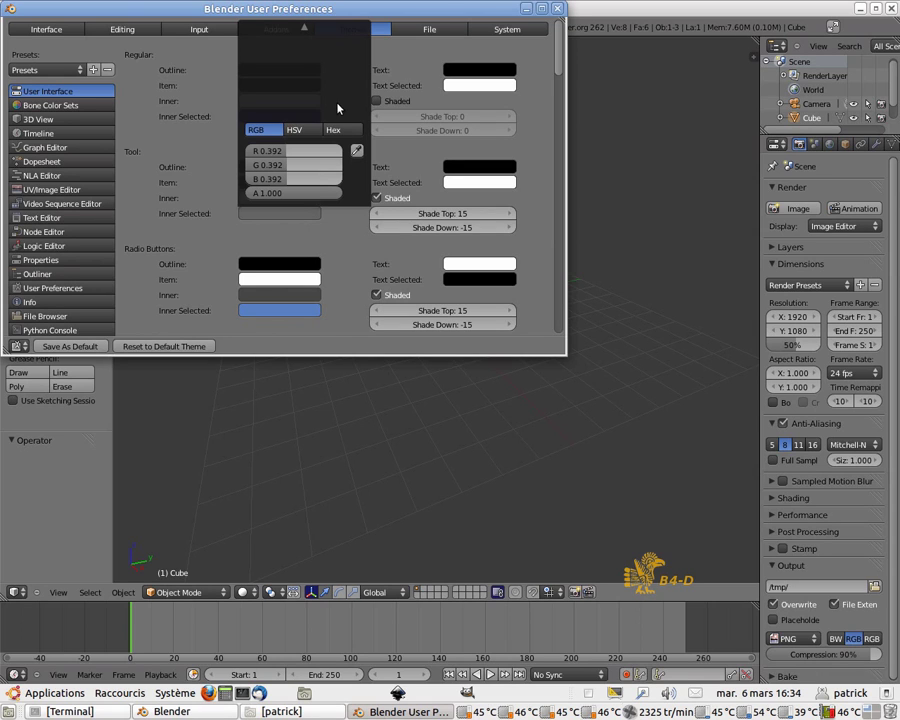
pyautogui.scroll(5, 335, 100)
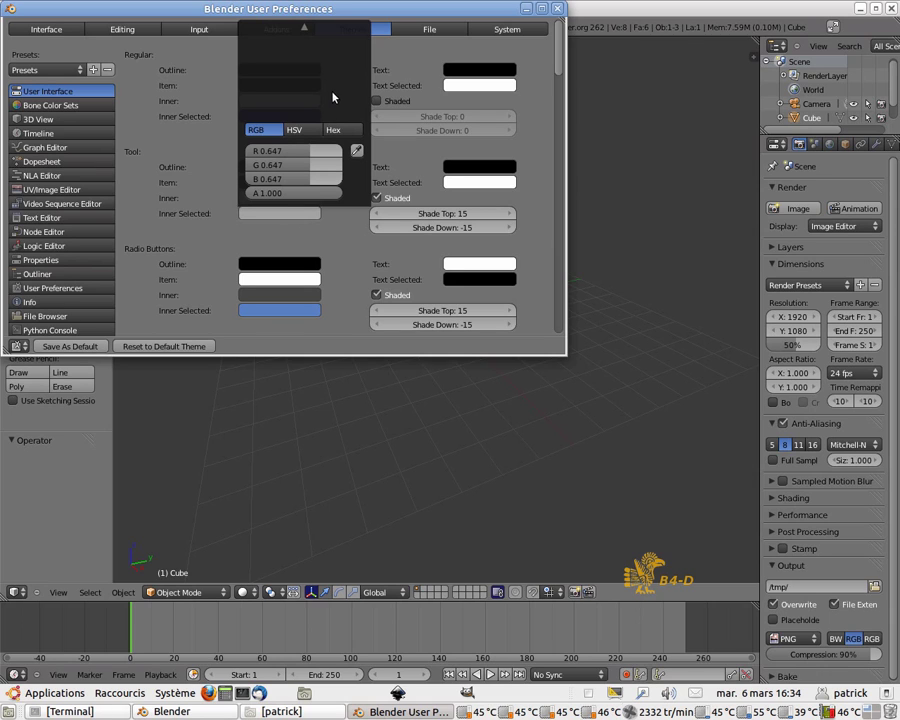
pyautogui.moveTo(300, 30)
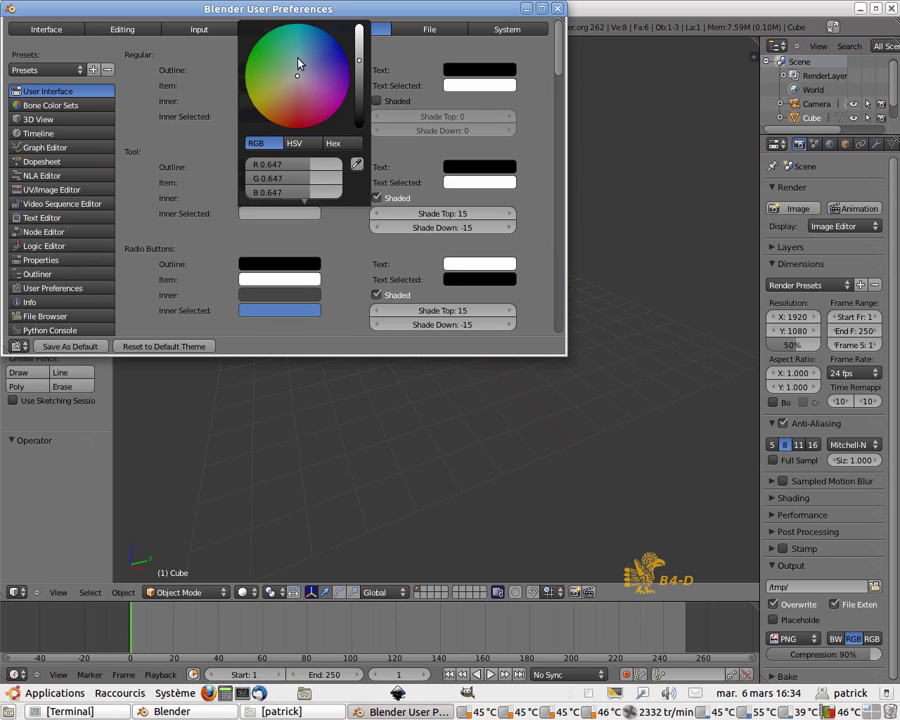
pyautogui.moveTo(297, 82)
pyautogui.mouseDown()
pyautogui.moveTo(329, 62)
pyautogui.moveTo(297, 100)
pyautogui.moveTo(297, 127)
pyautogui.moveTo(318, 137)
pyautogui.mouseUp()
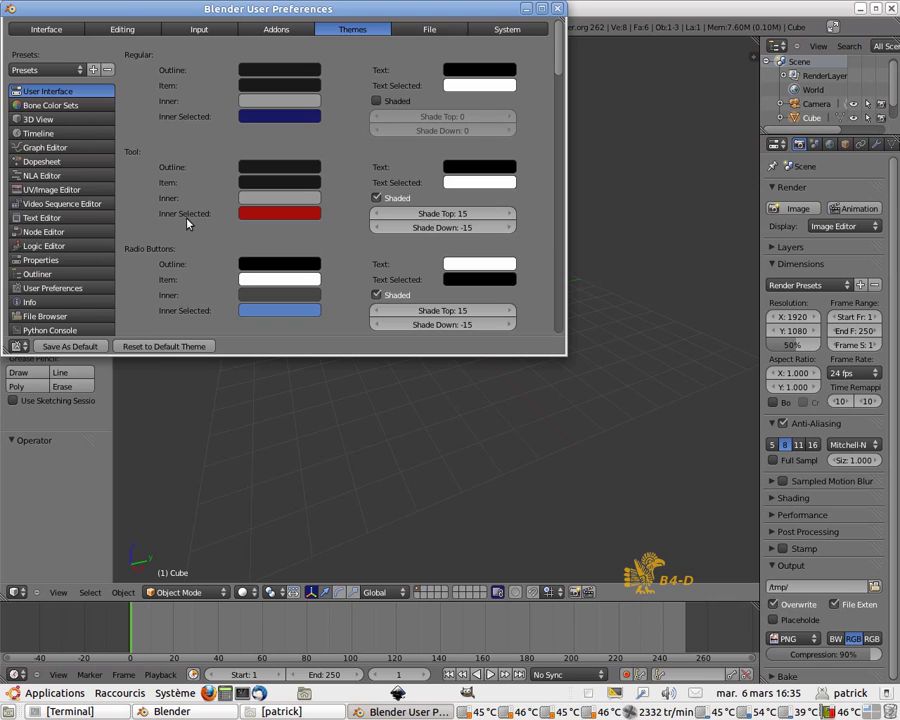
pyautogui.scroll(-5, 183, 213)
pyautogui.scroll(-4, 191, 265)
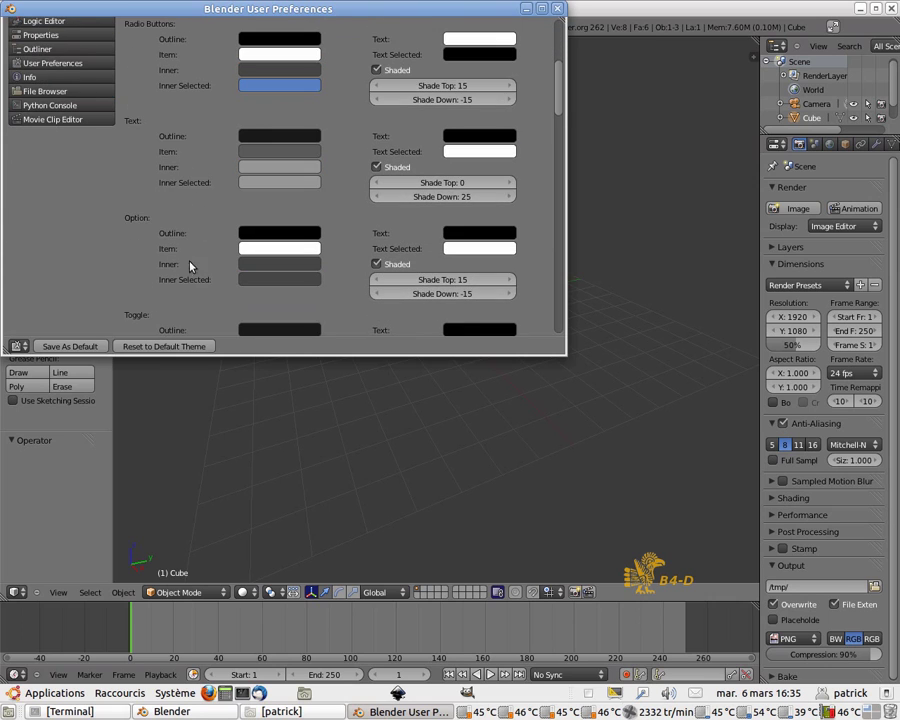
pyautogui.scroll(-1, 187, 257)
pyautogui.scroll(5, 186, 257)
pyautogui.scroll(1, 186, 257)
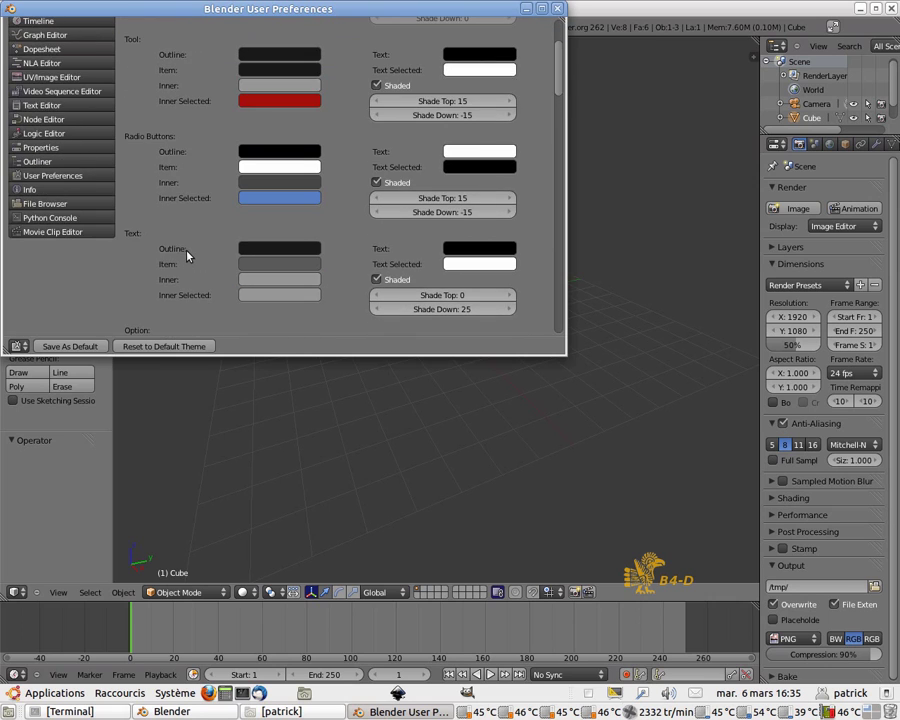
pyautogui.scroll(4, 186, 257)
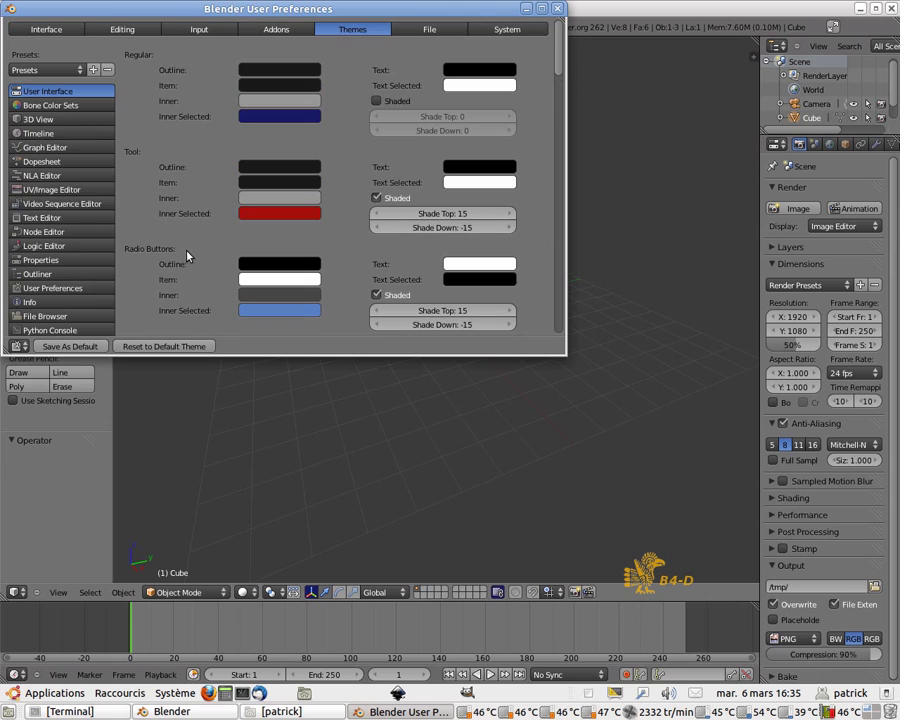
# Step: Save the modified theme as a new preset named "test"
pyautogui.click(62, 70)
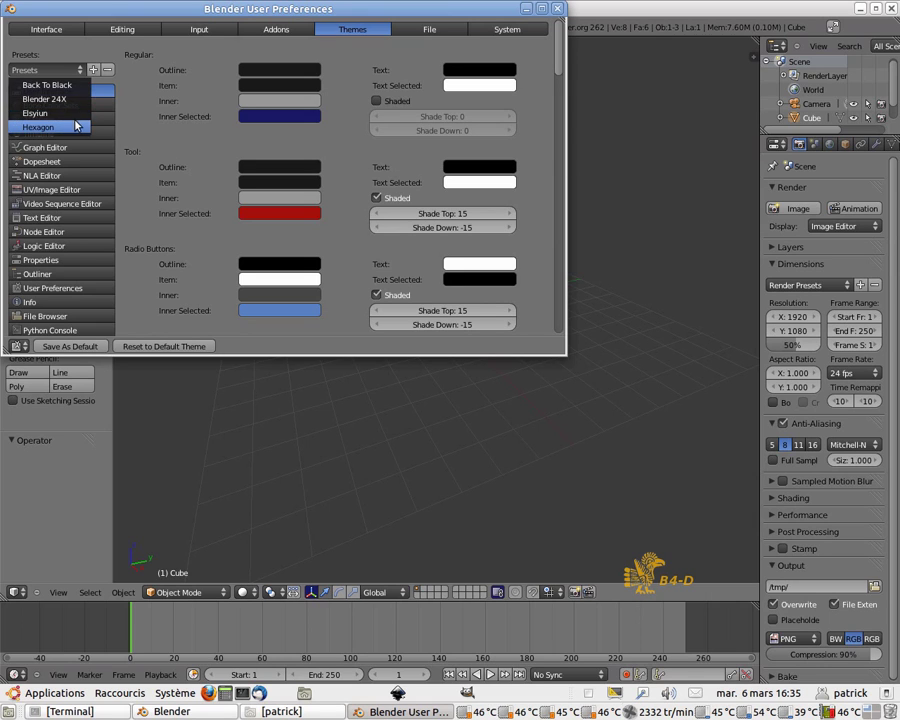
pyautogui.click(94, 70)
pyautogui.click(140, 88)
pyautogui.write('test')
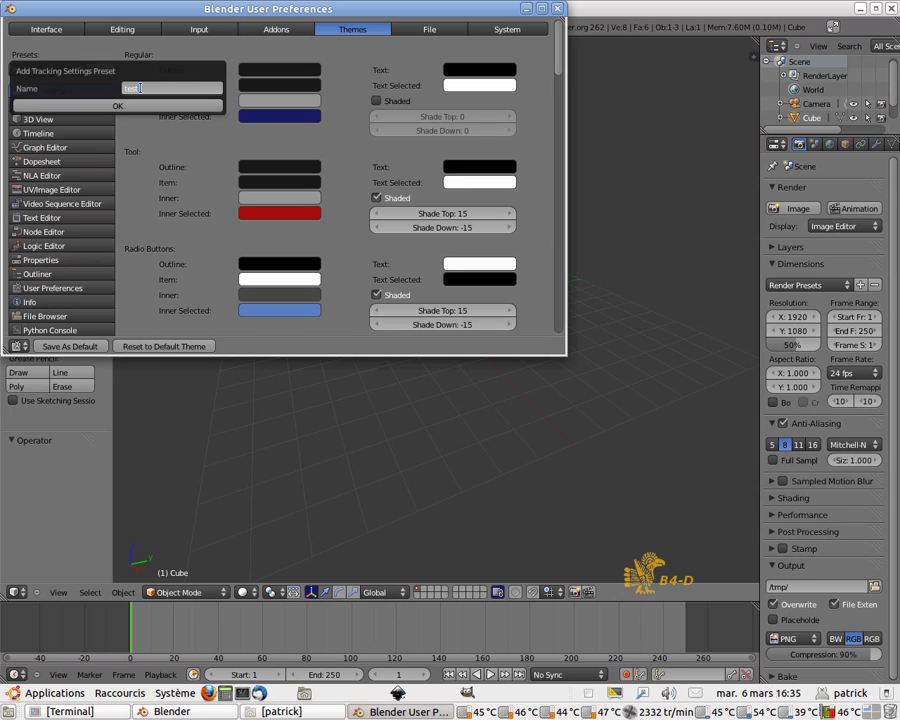
pyautogui.click(116, 105)
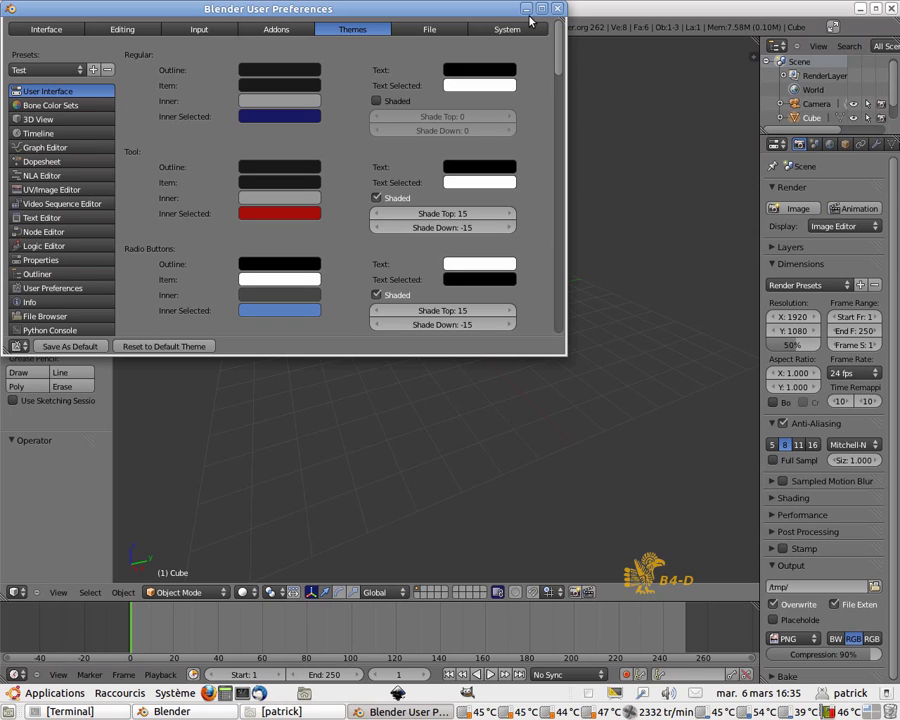
# Step: Apply the Elsyiun theme preset and close the User Preferences
pyautogui.click(78, 70)
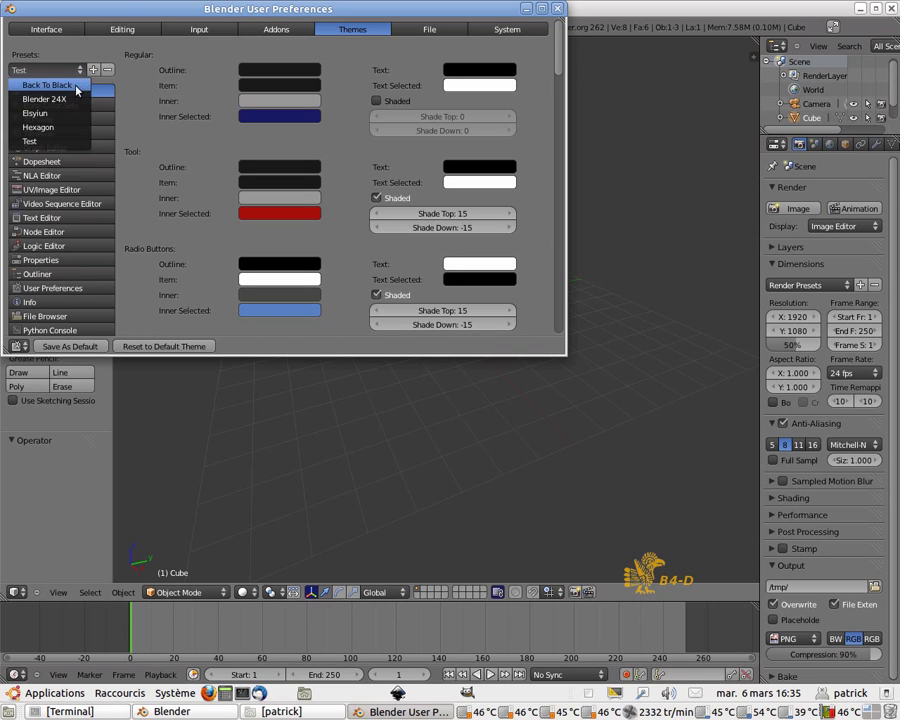
pyautogui.click(56, 113)
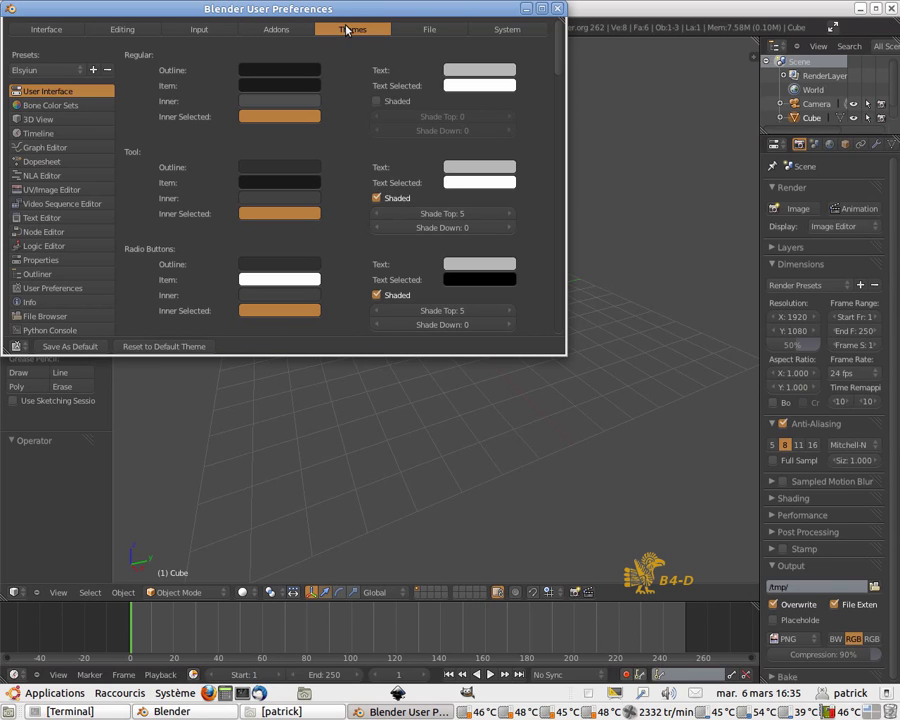
pyautogui.click(558, 9)
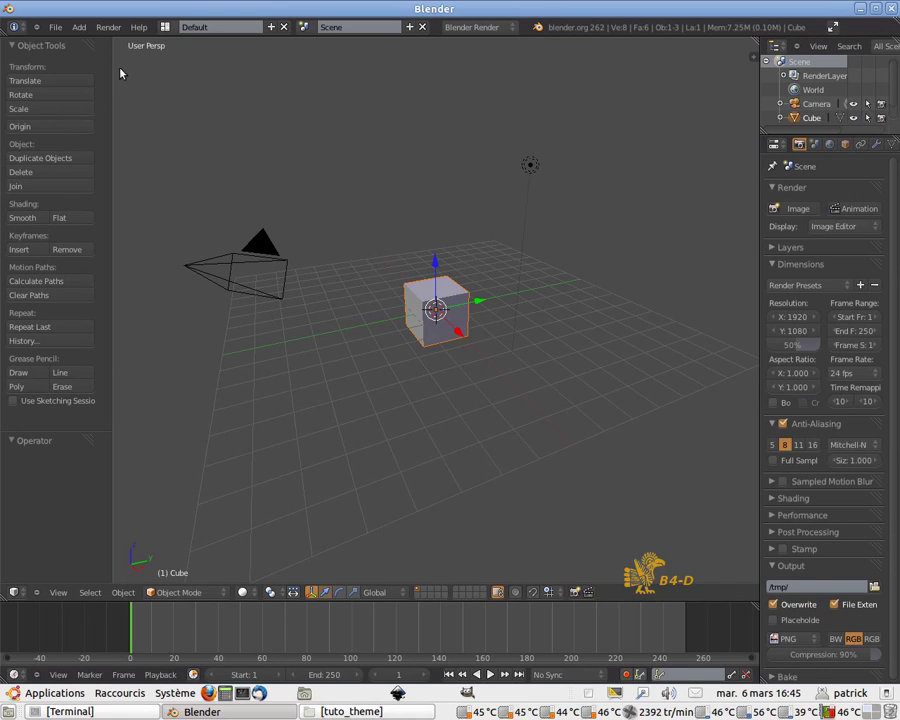
# Step: Reopen the User Preferences, apply the custom Test theme preset and close the preferences window
pyautogui.click(56, 28)
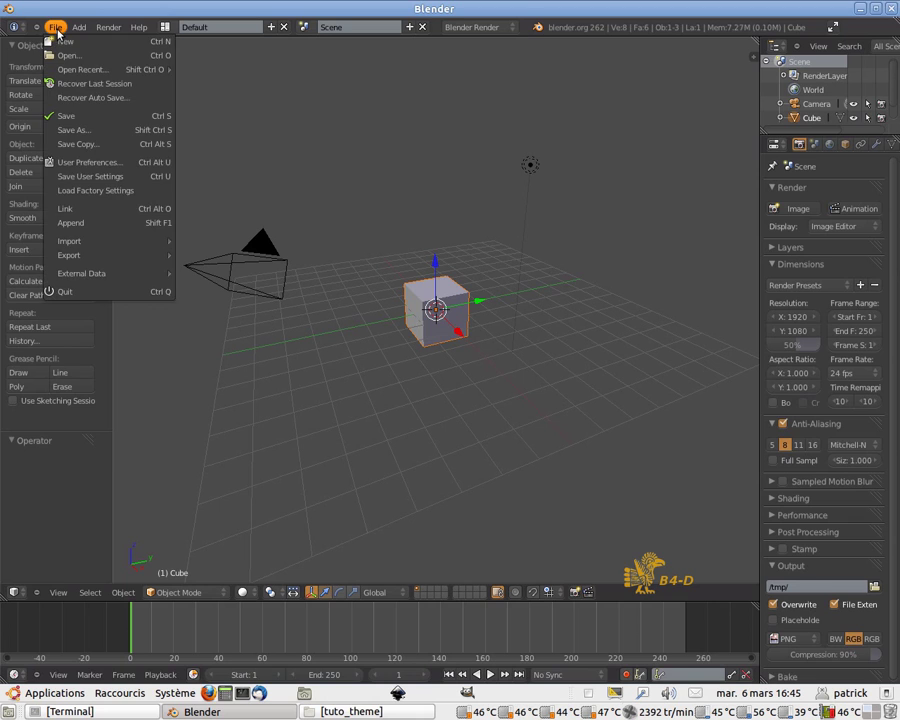
pyautogui.click(72, 163)
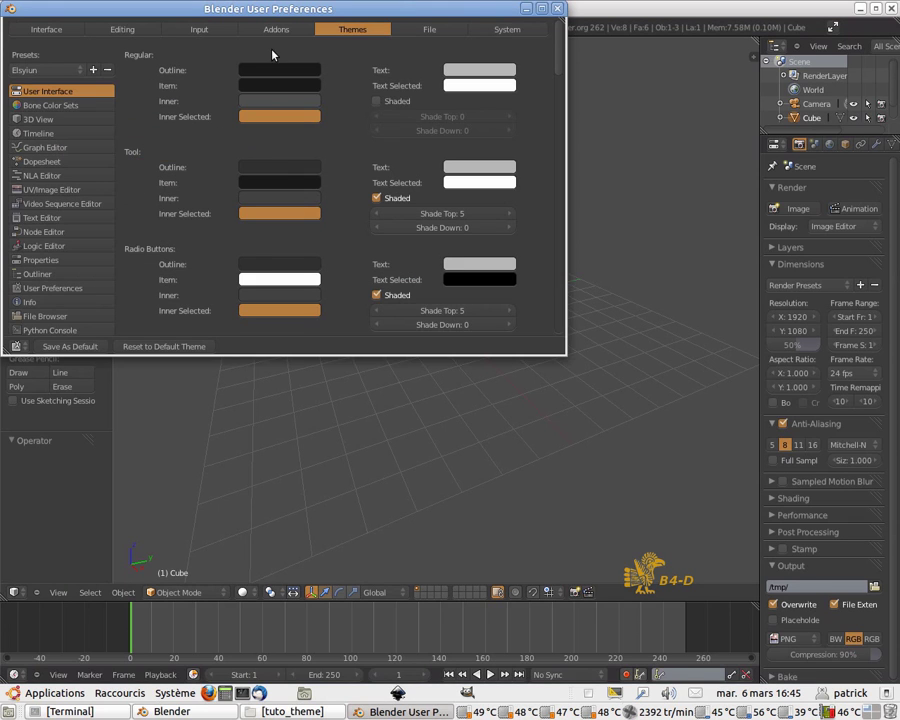
pyautogui.click(60, 70)
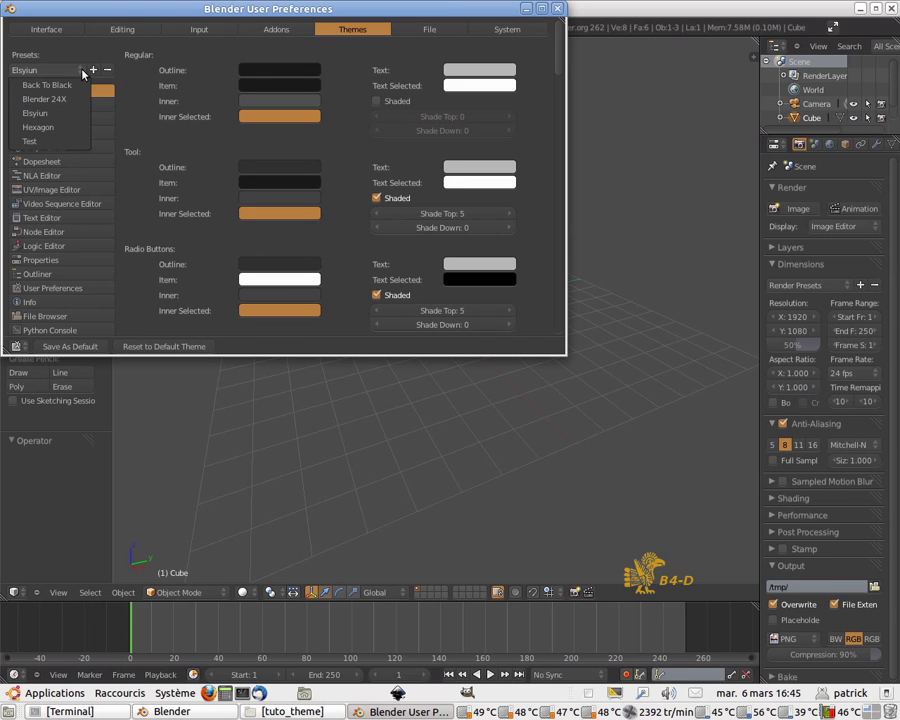
pyautogui.click(55, 142)
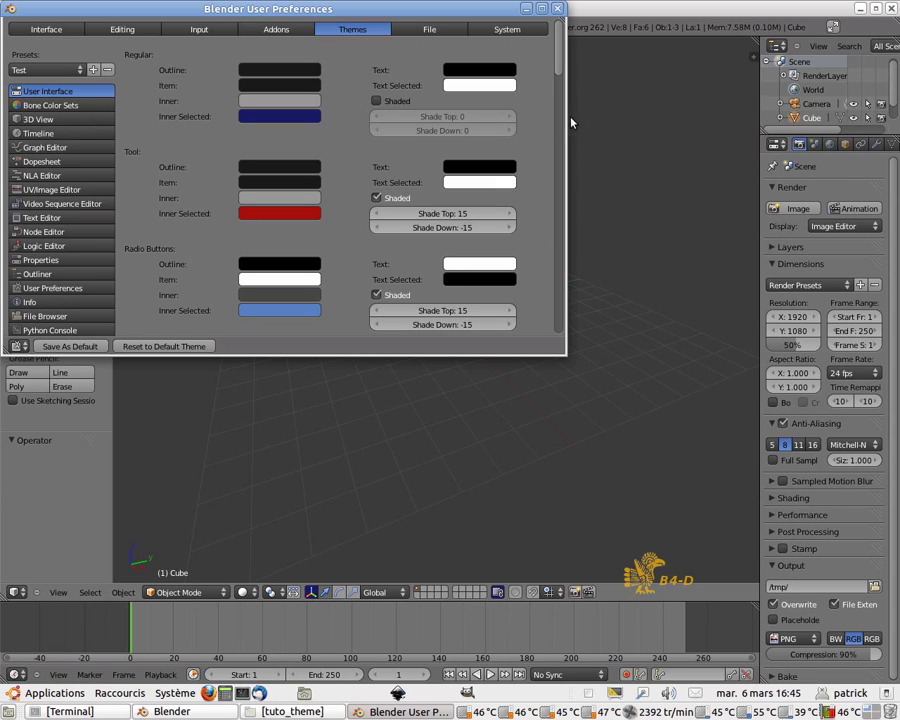
pyautogui.click(559, 10)
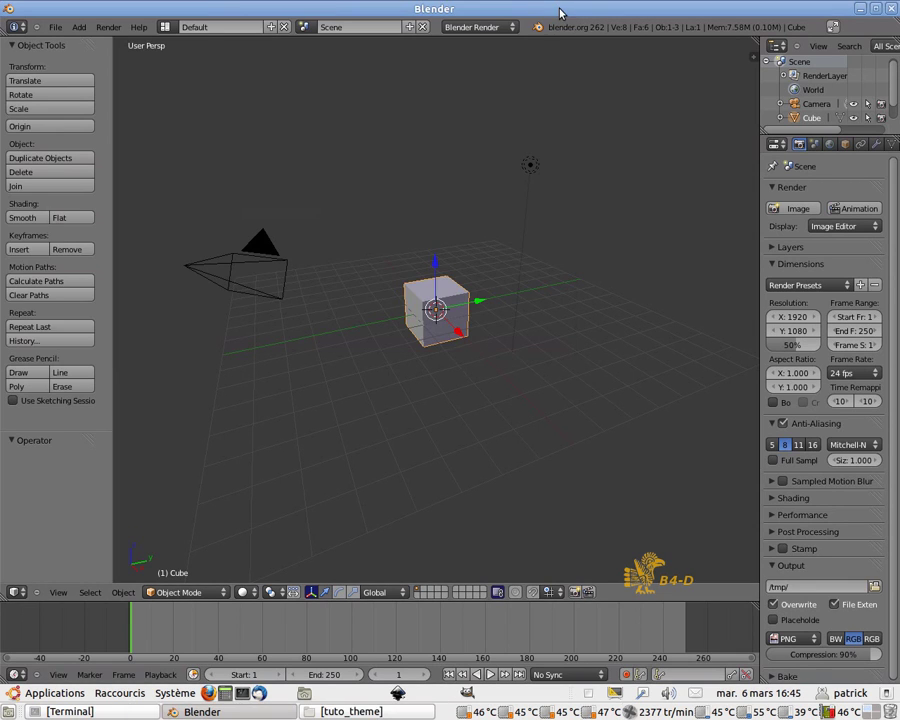
# Step: Minimize Blender, switch to the file manager and go to the home folder
pyautogui.click(858, 9)
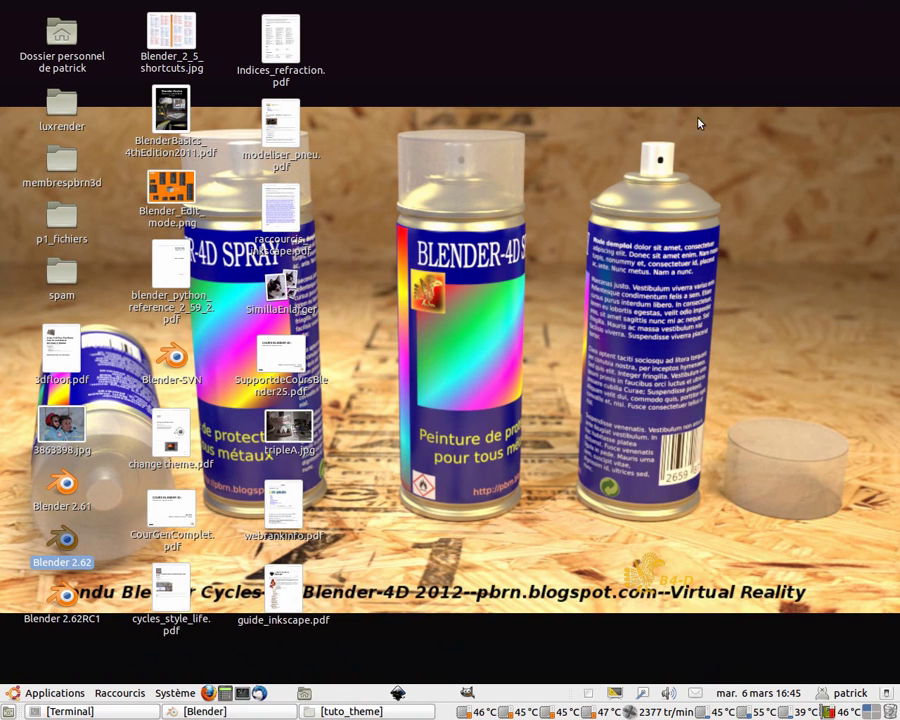
pyautogui.click(352, 711)
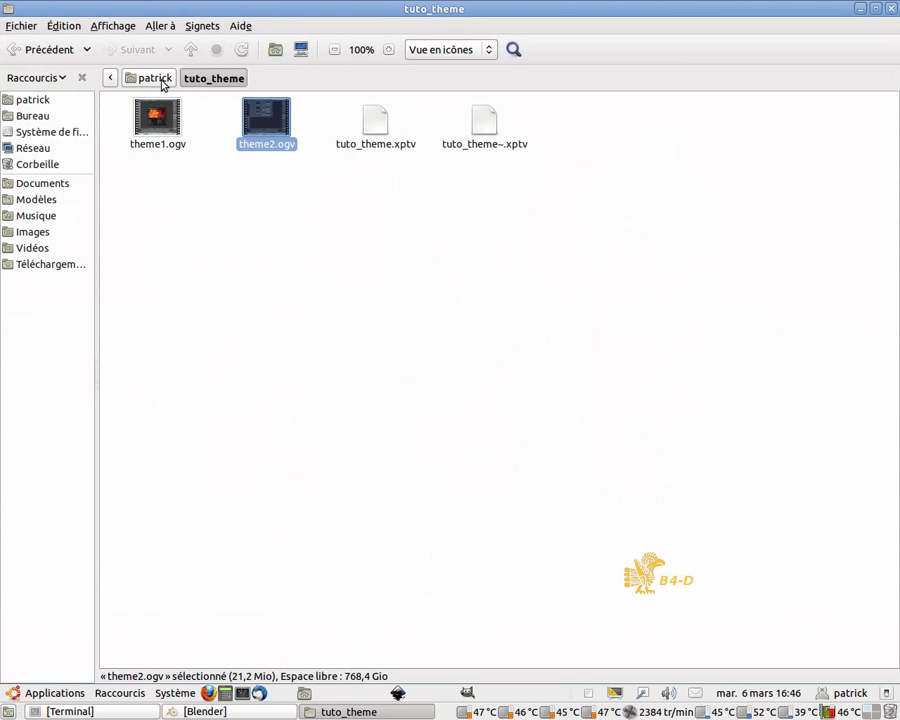
pyautogui.click(155, 77)
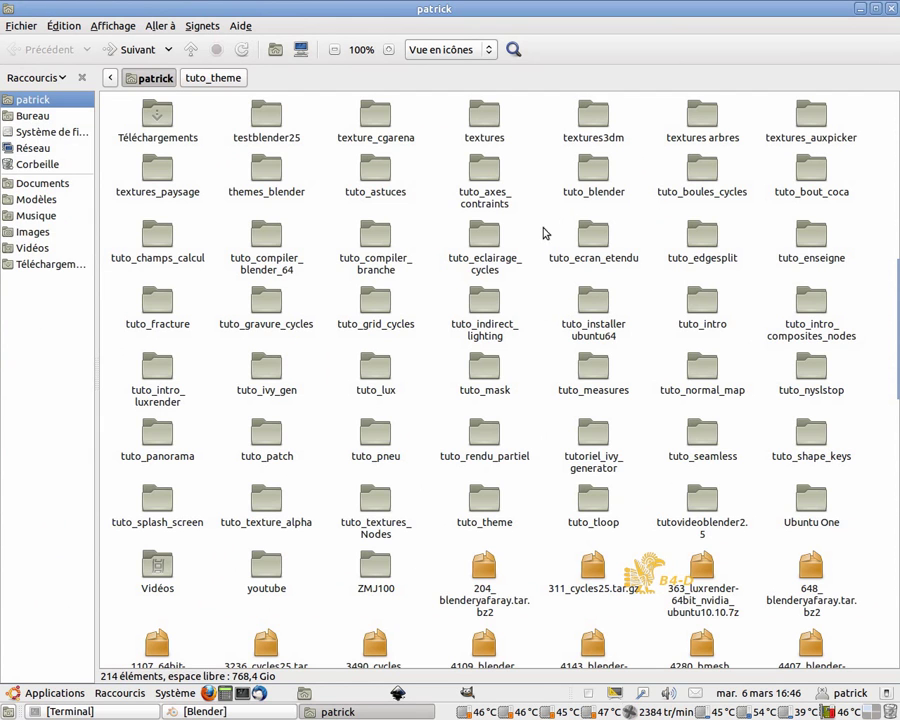
pyautogui.scroll(10, 695, 125)
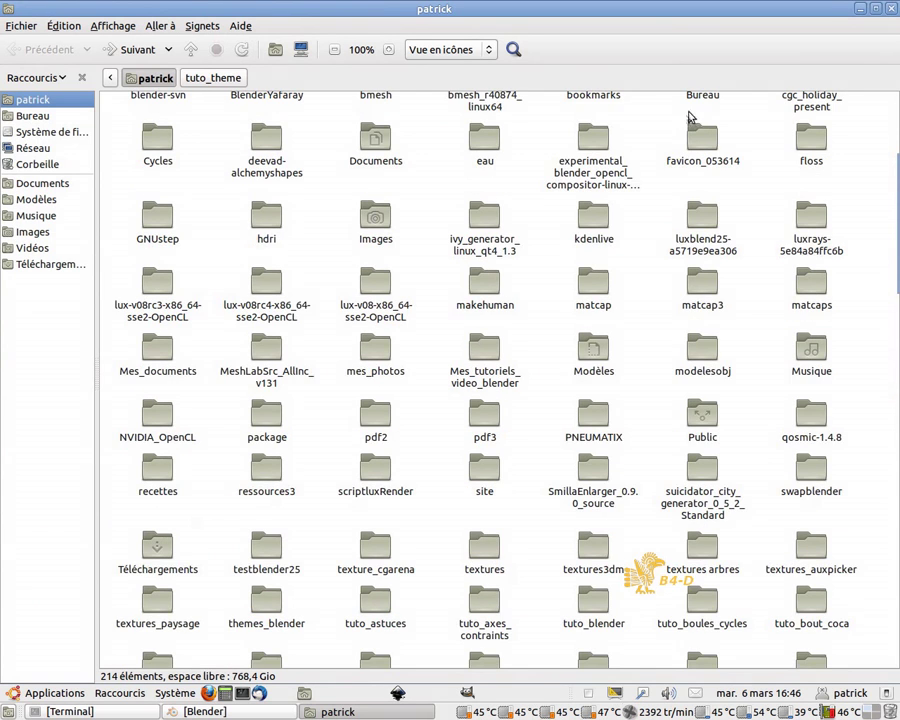
pyautogui.doubleClick(700, 120)
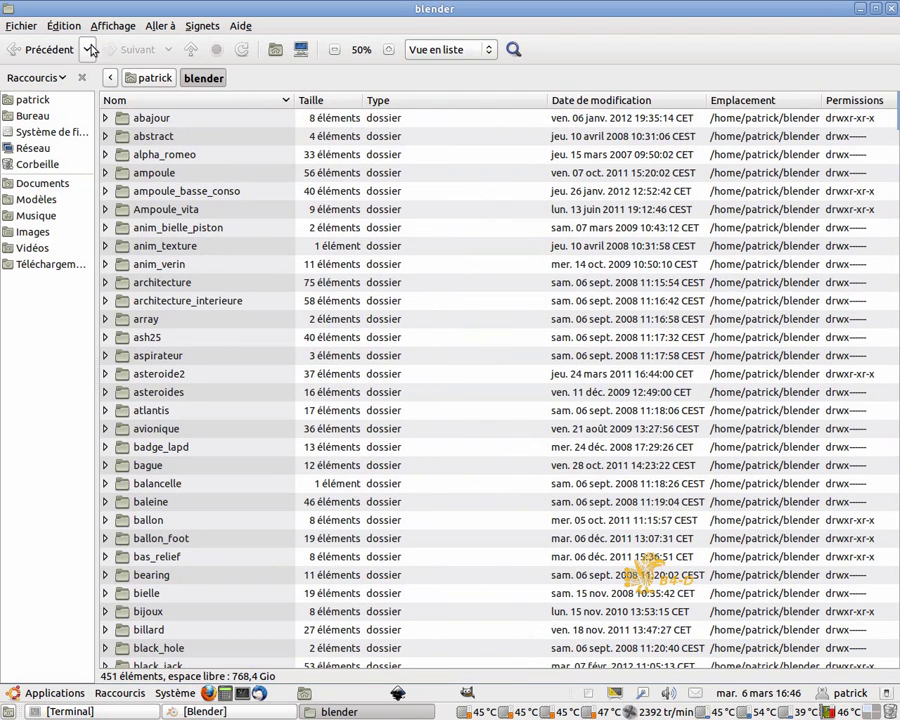
pyautogui.click(22, 50)
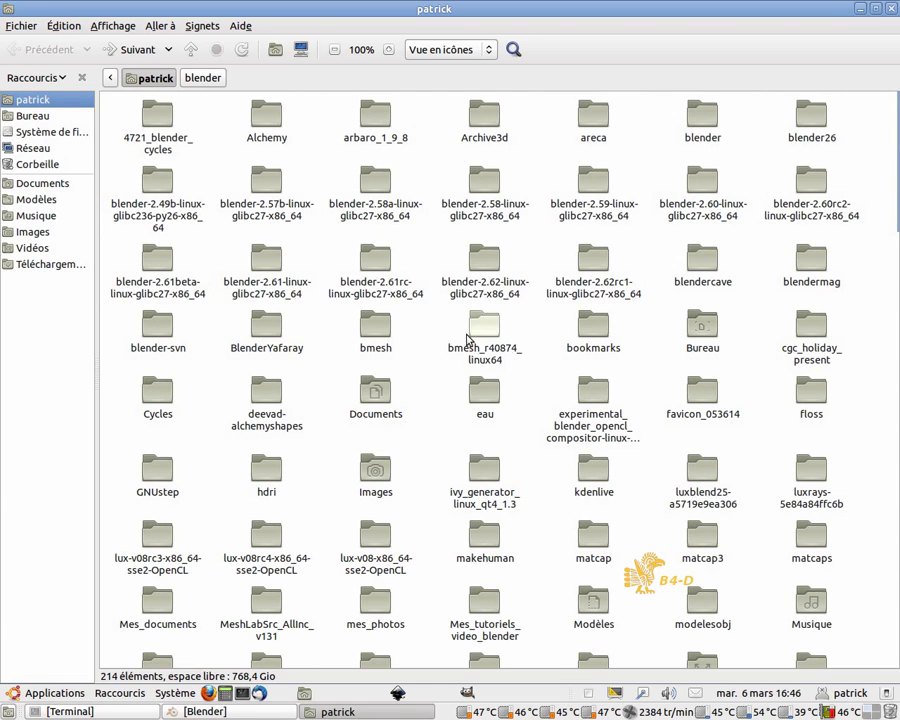
# Step: Open the blender-2.62-linux-glibc27-x86_64 folder and go down to 2.62/scripts/presets/interface_theme to view the built-in themes
pyautogui.click(490, 263)
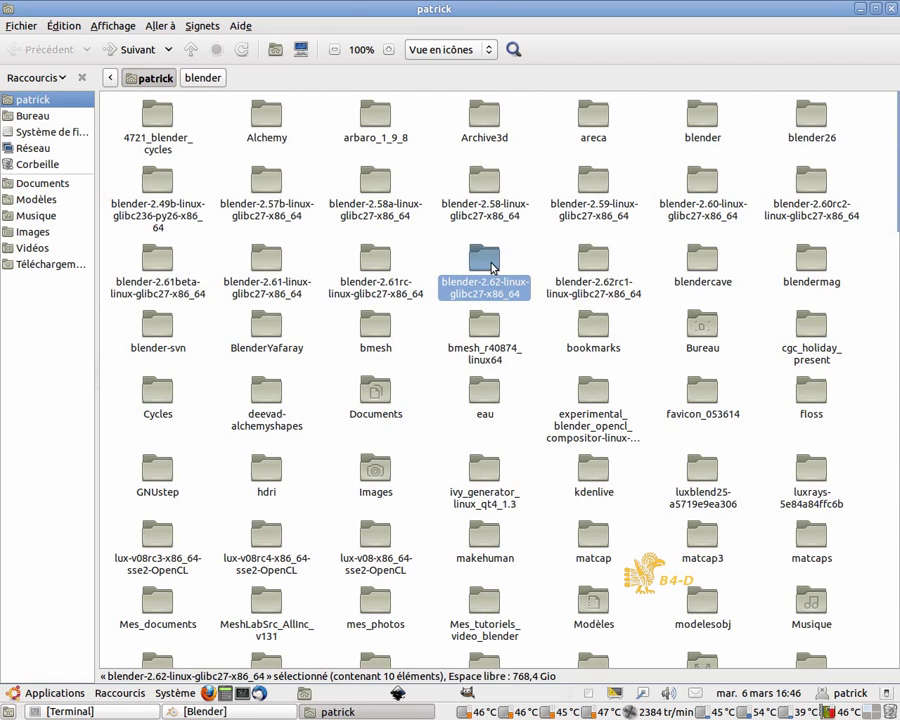
pyautogui.doubleClick(490, 264)
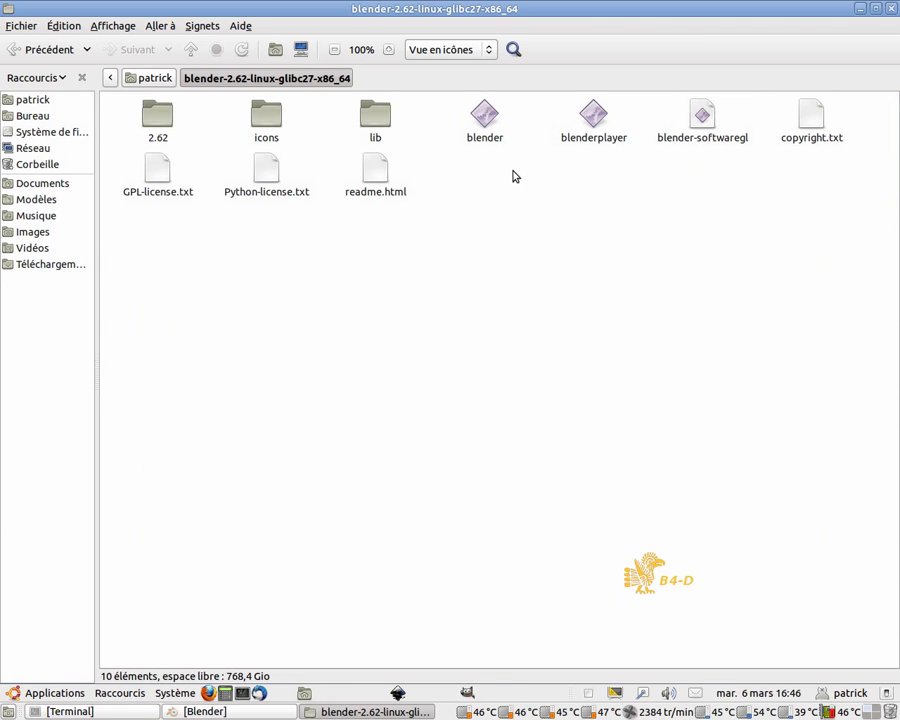
pyautogui.doubleClick(158, 118)
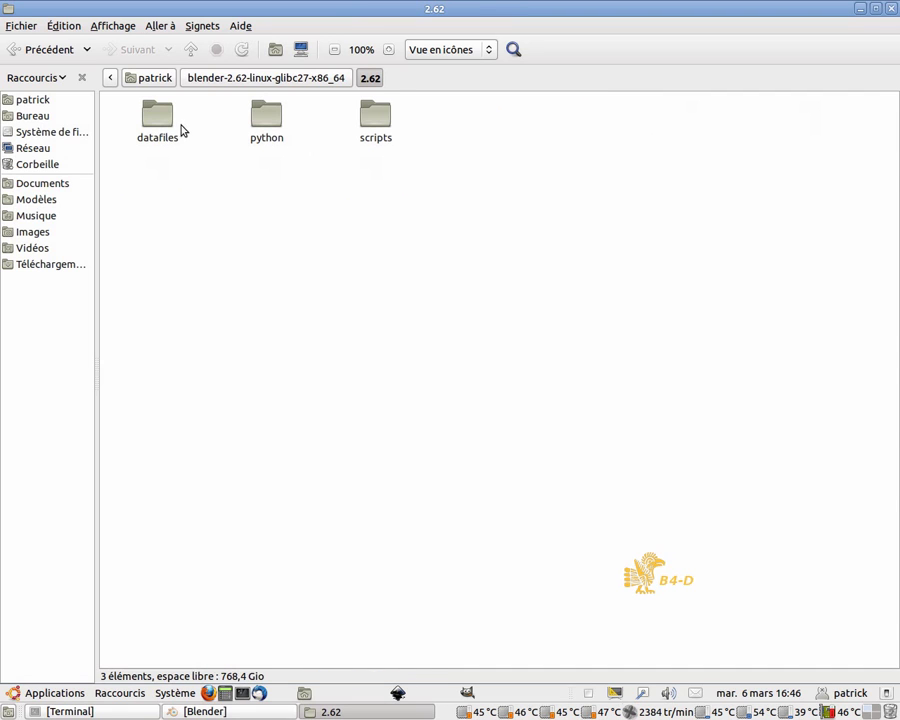
pyautogui.doubleClick(381, 124)
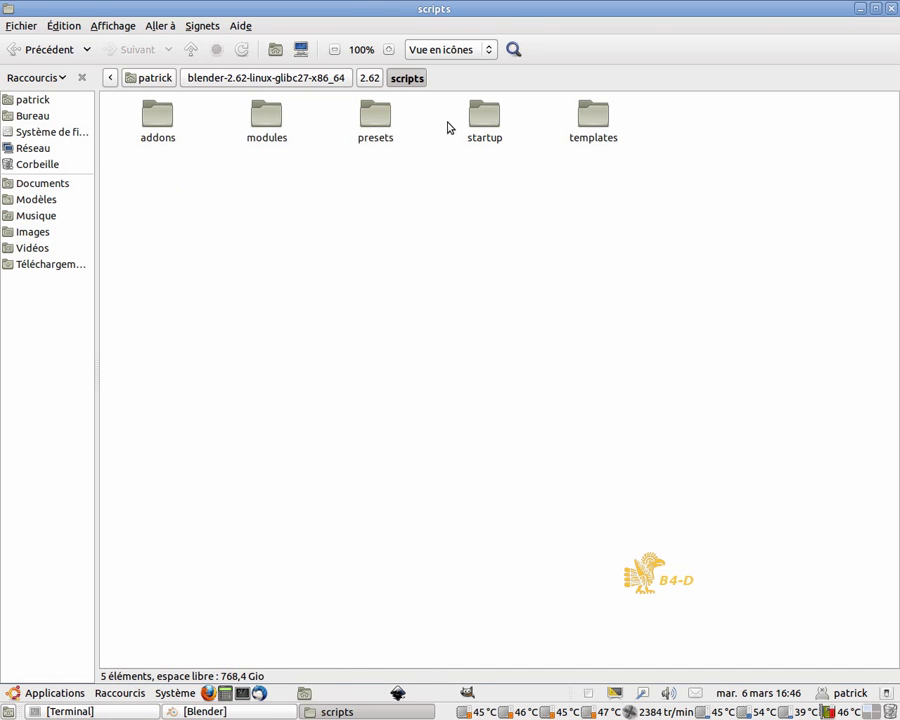
pyautogui.doubleClick(372, 125)
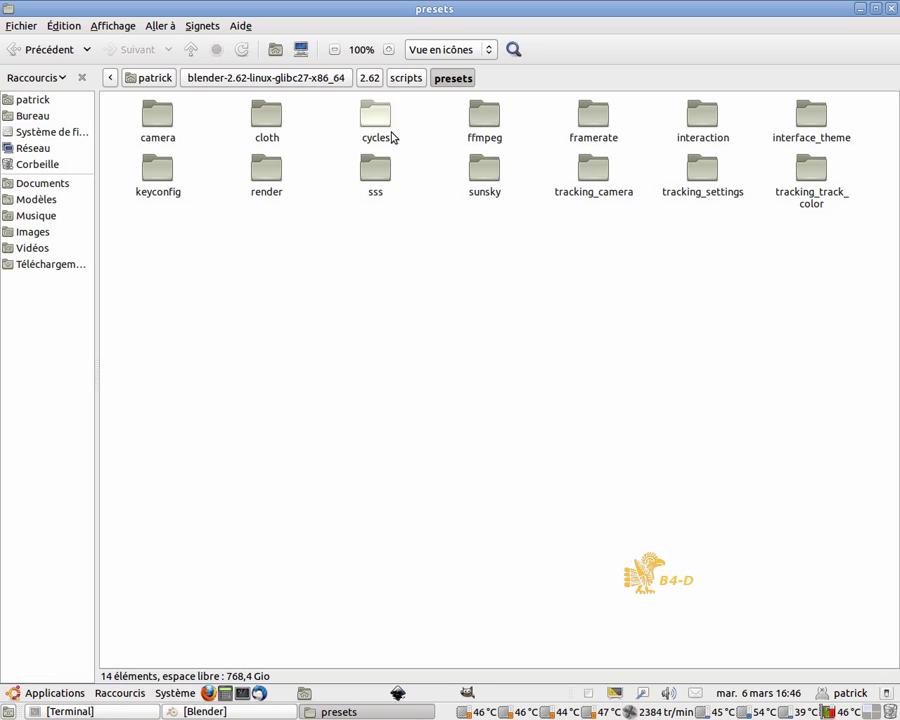
pyautogui.doubleClick(811, 118)
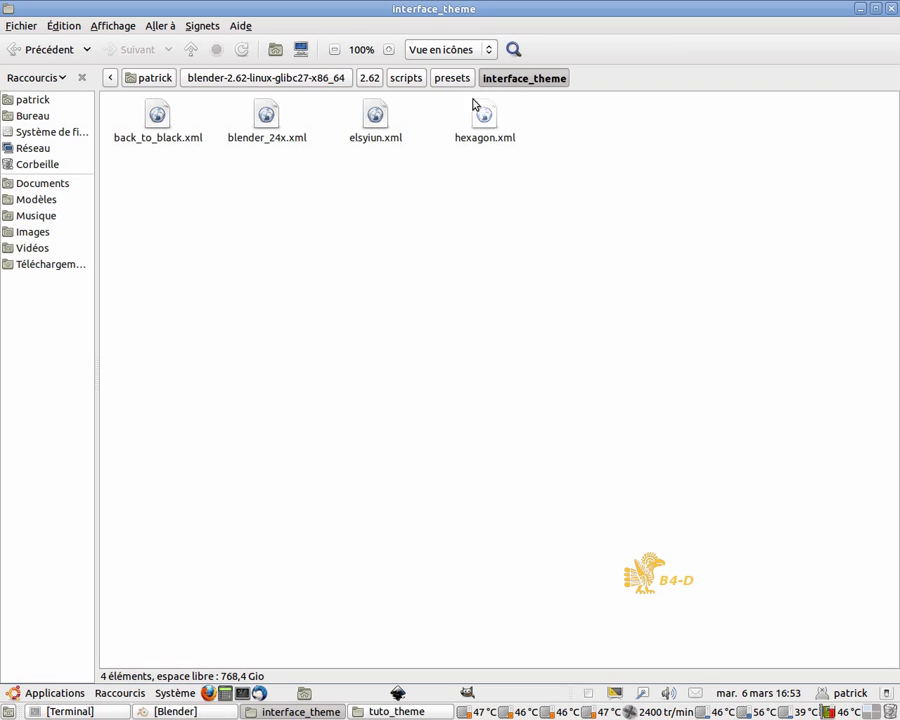
# Step: Return to the home folder and turn on the display of hidden files
pyautogui.click(156, 79)
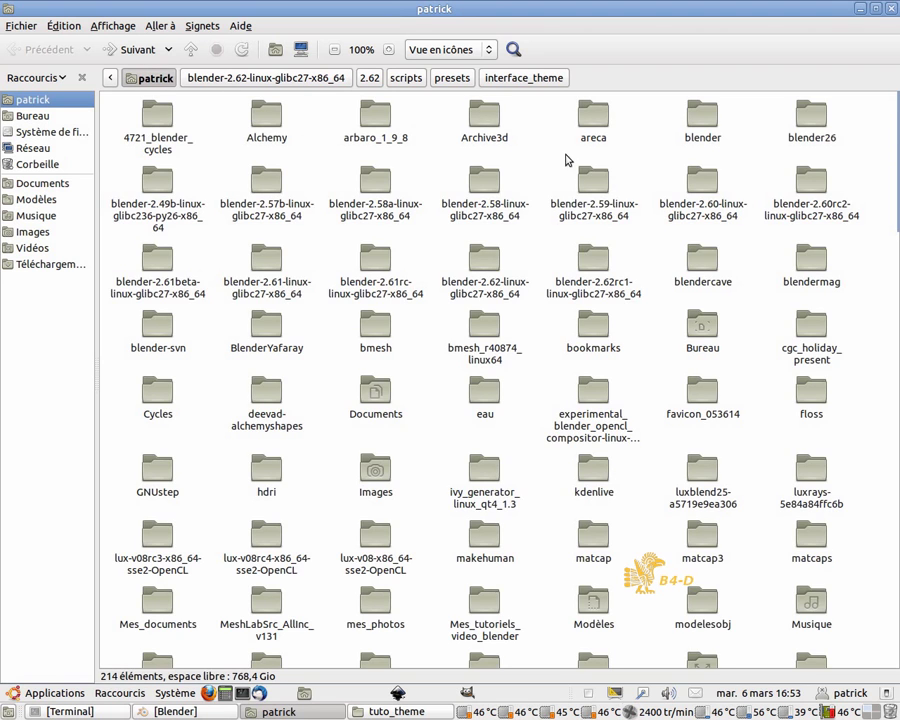
pyautogui.scroll(-3, 765, 207)
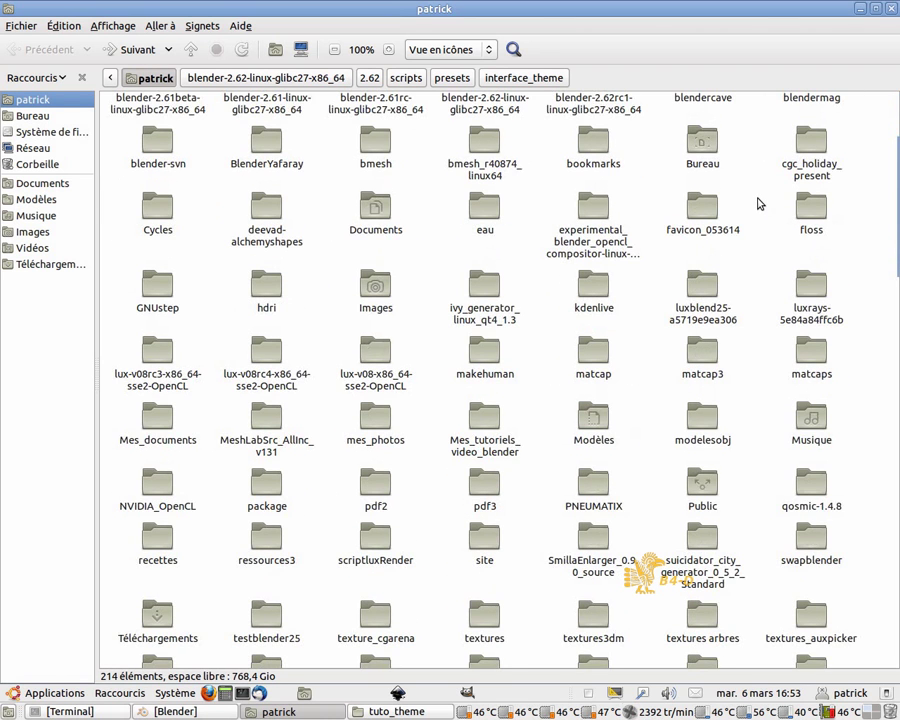
pyautogui.scroll(3, 758, 204)
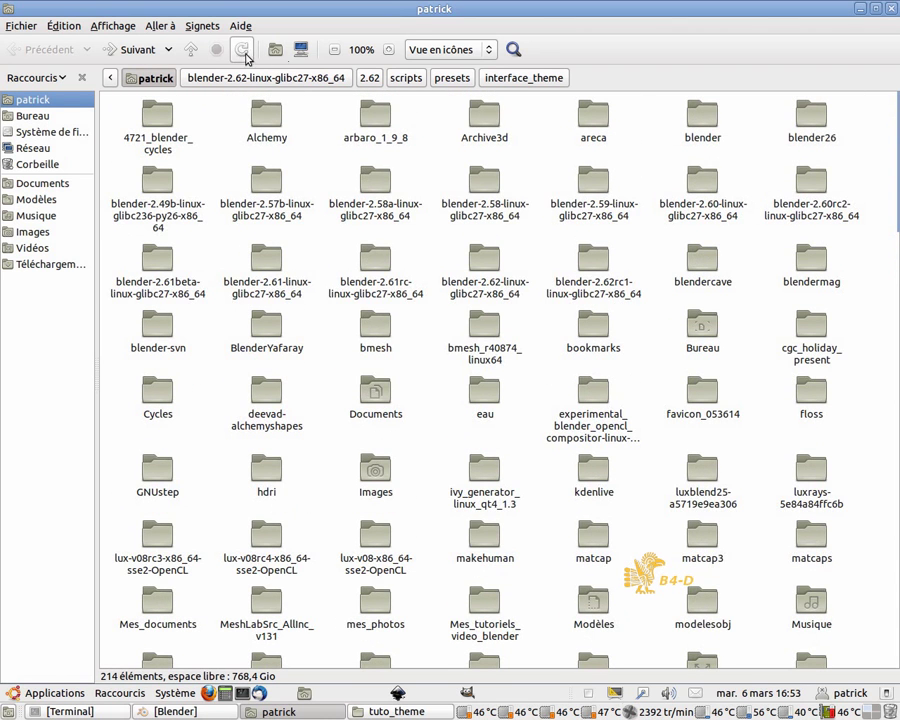
pyautogui.click(117, 27)
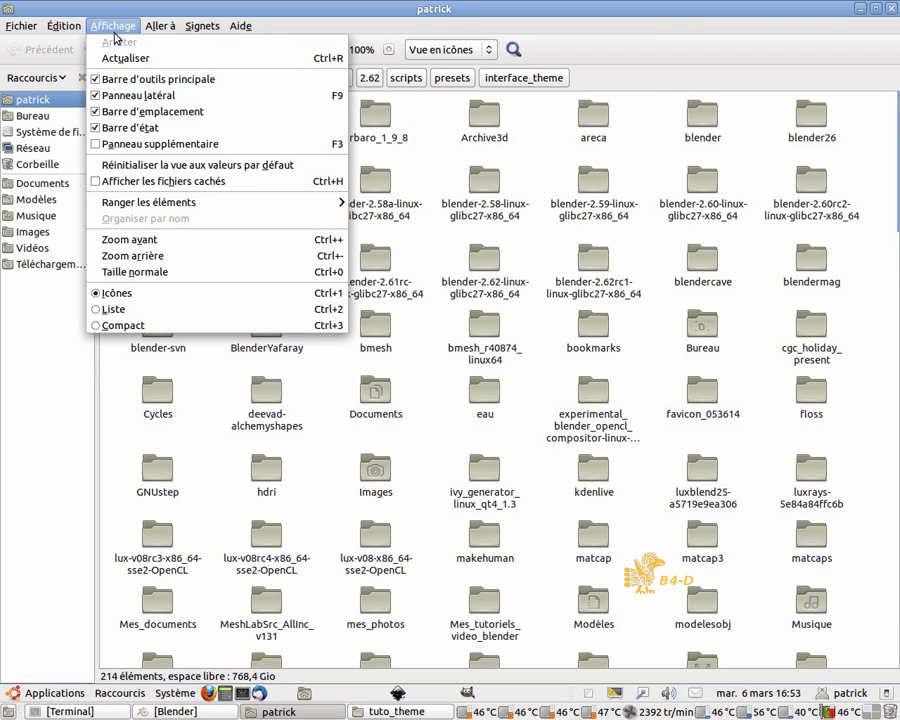
pyautogui.click(141, 181)
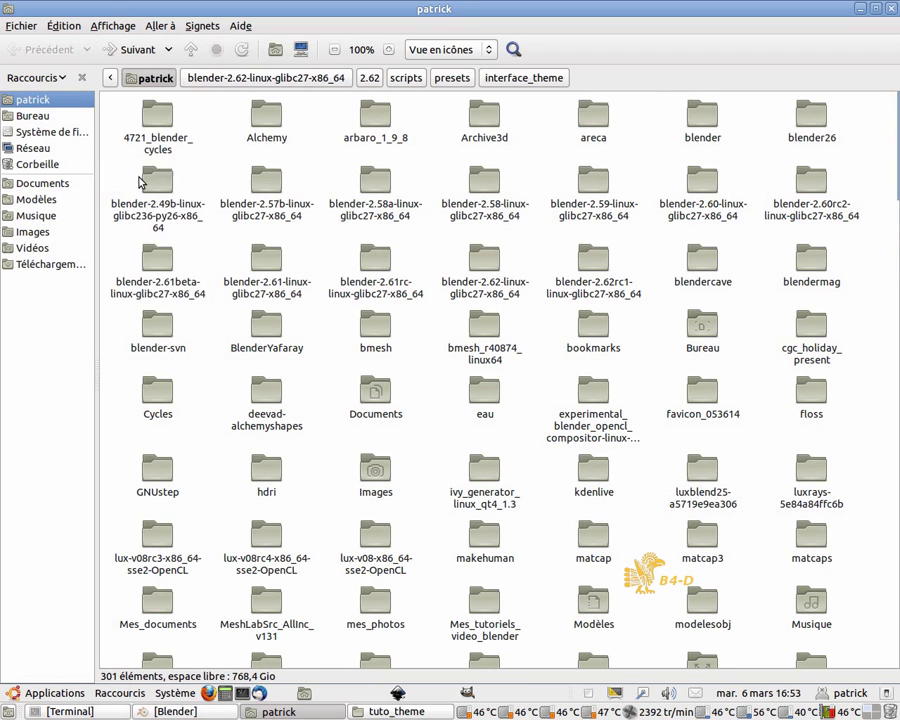
# Step: Find the hidden .blender folder in the home folder and open its 2.62 subfolder
pyautogui.scroll(-3, 618, 333)
pyautogui.scroll(-7, 618, 333)
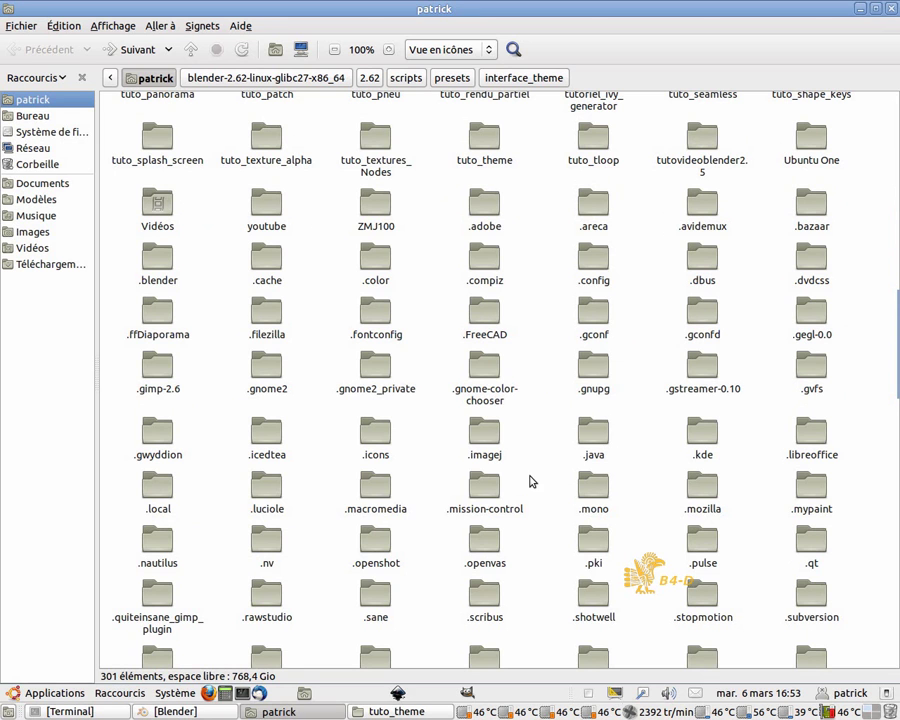
pyautogui.scroll(-2, 552, 499)
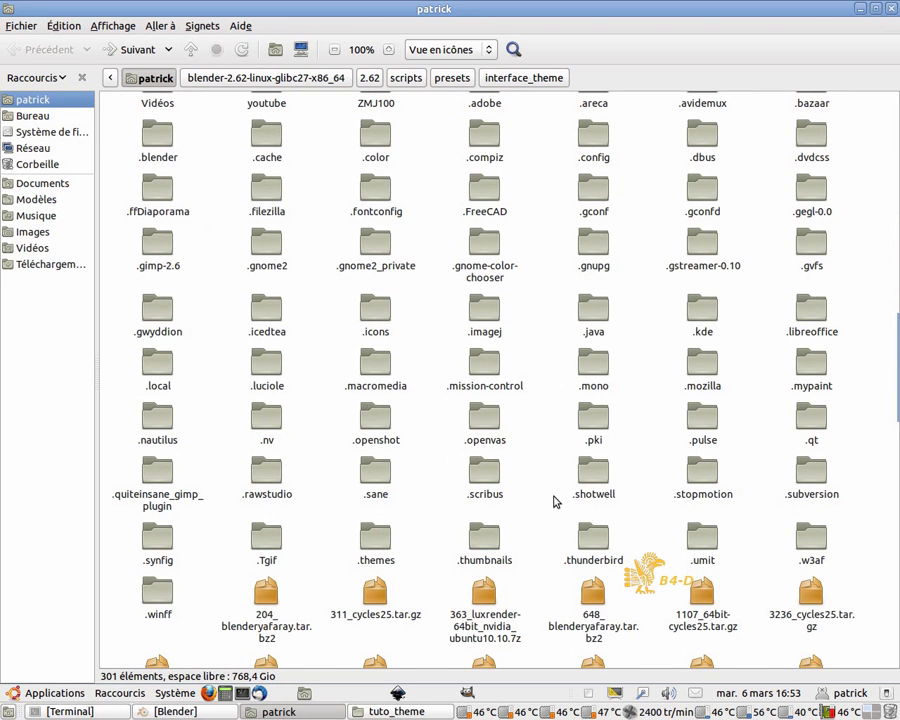
pyautogui.scroll(4, 558, 460)
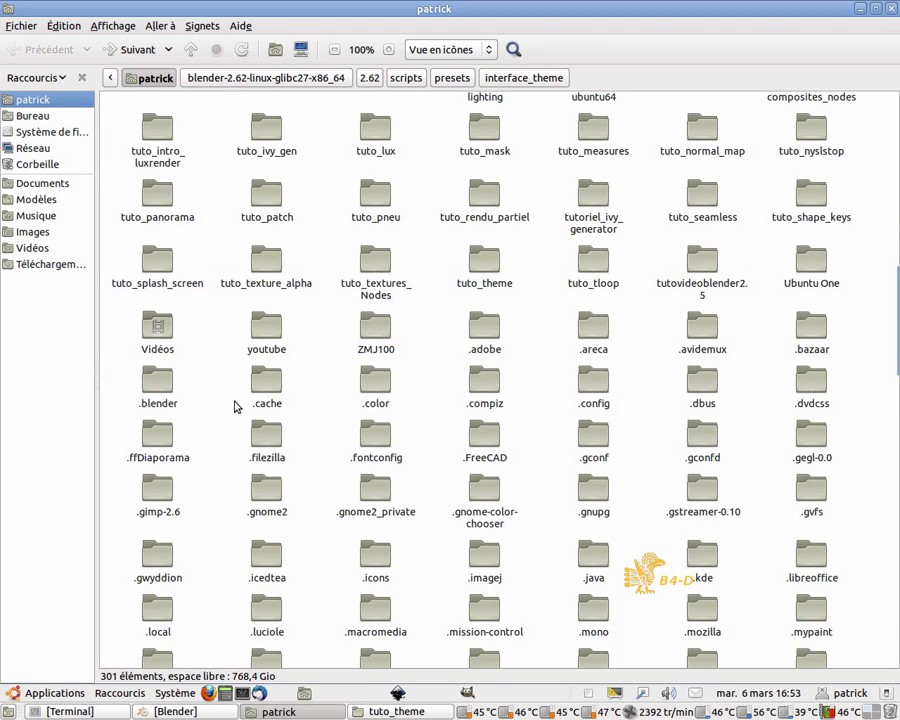
pyautogui.doubleClick(152, 385)
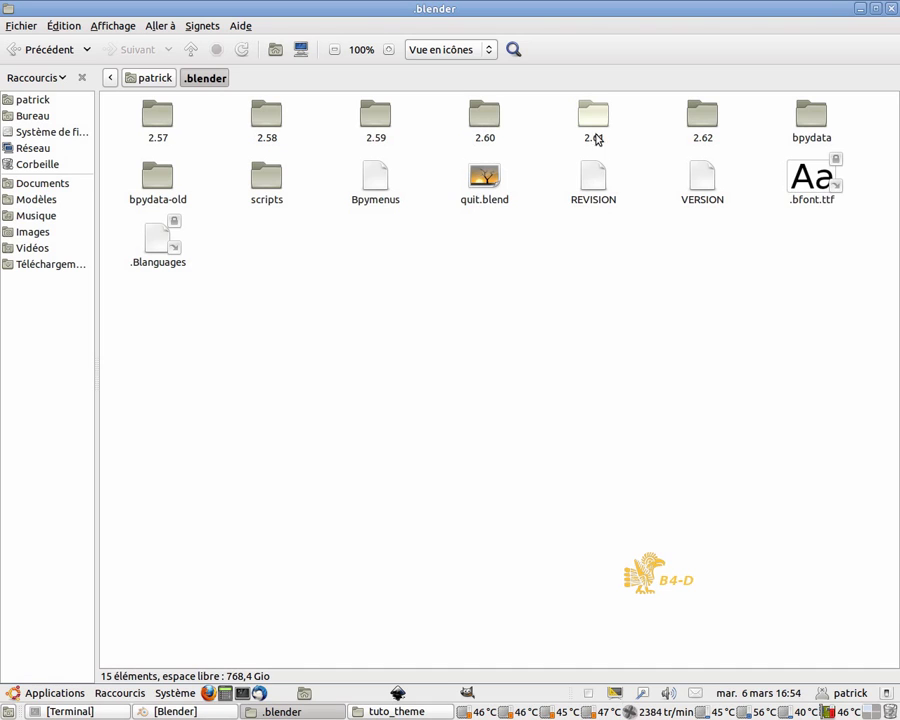
pyautogui.doubleClick(706, 120)
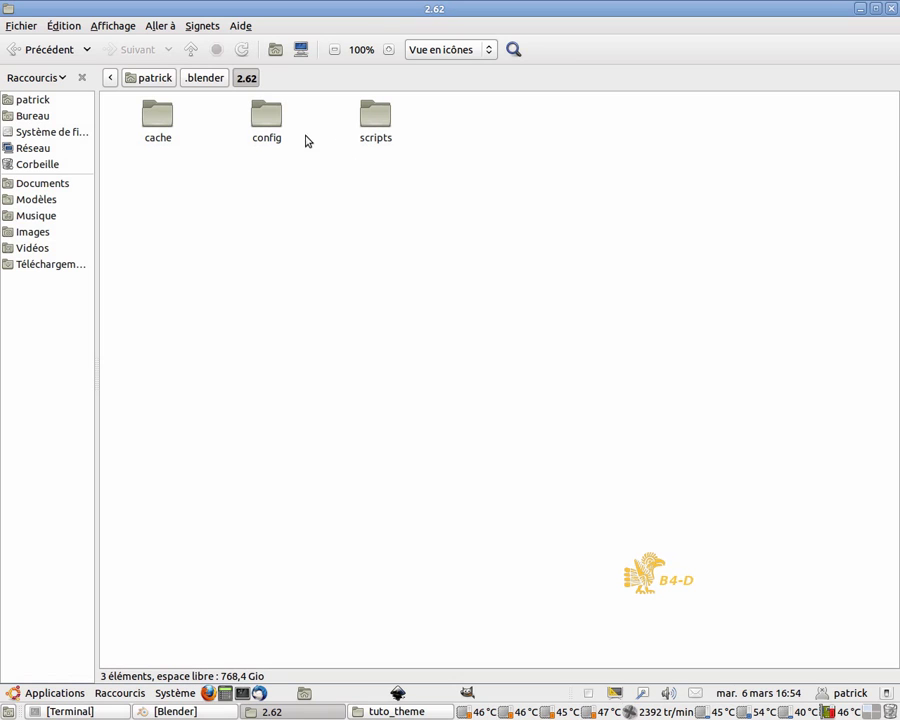
# Step: Go down to scripts/presets/interface_theme and delete the test.xml theme file
pyautogui.doubleClick(368, 122)
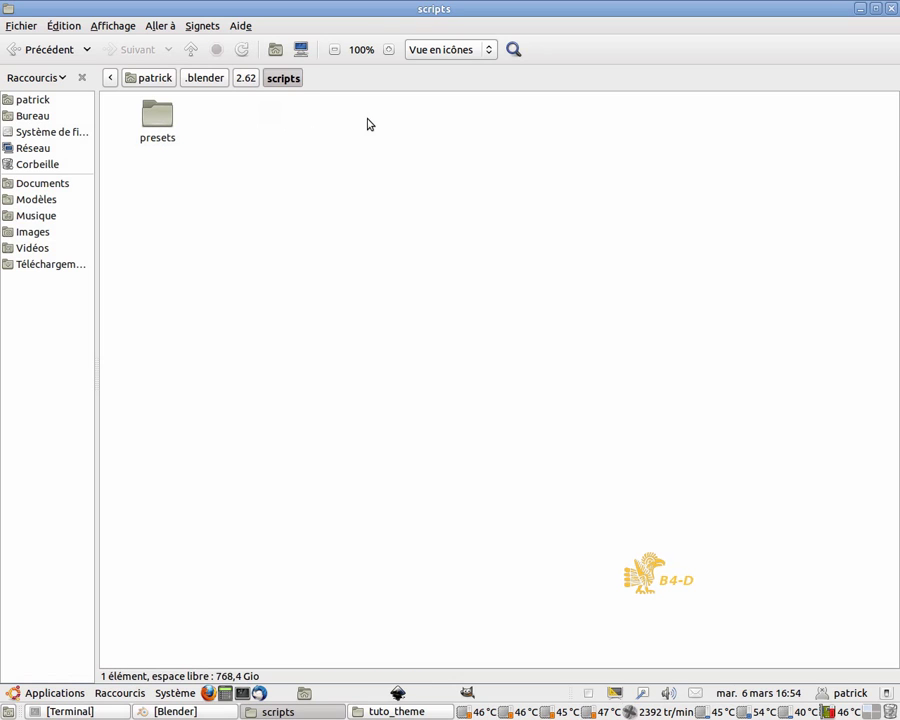
pyautogui.doubleClick(165, 115)
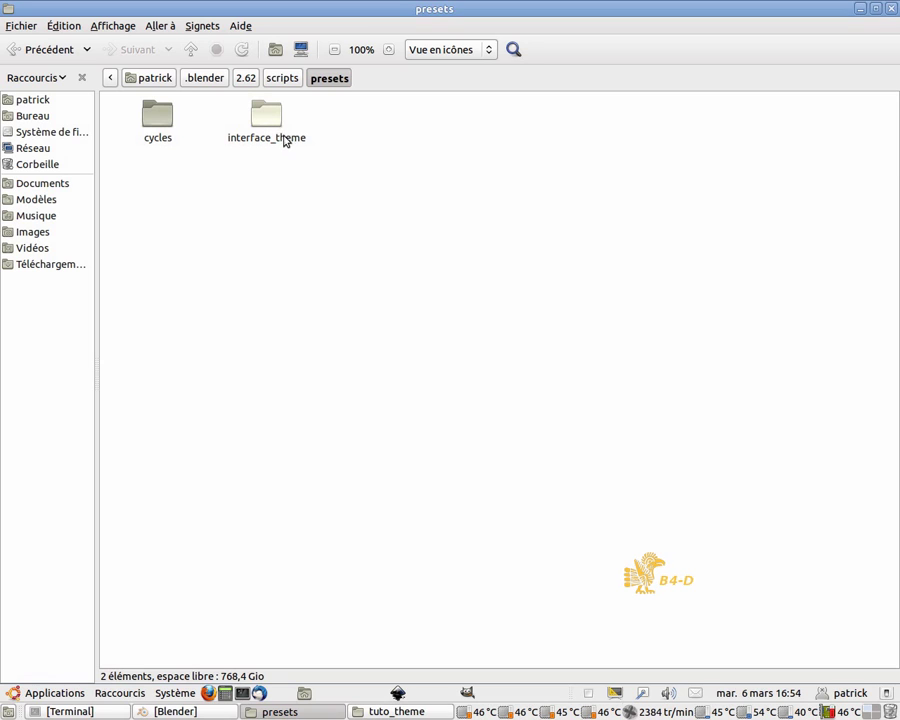
pyautogui.click(270, 119)
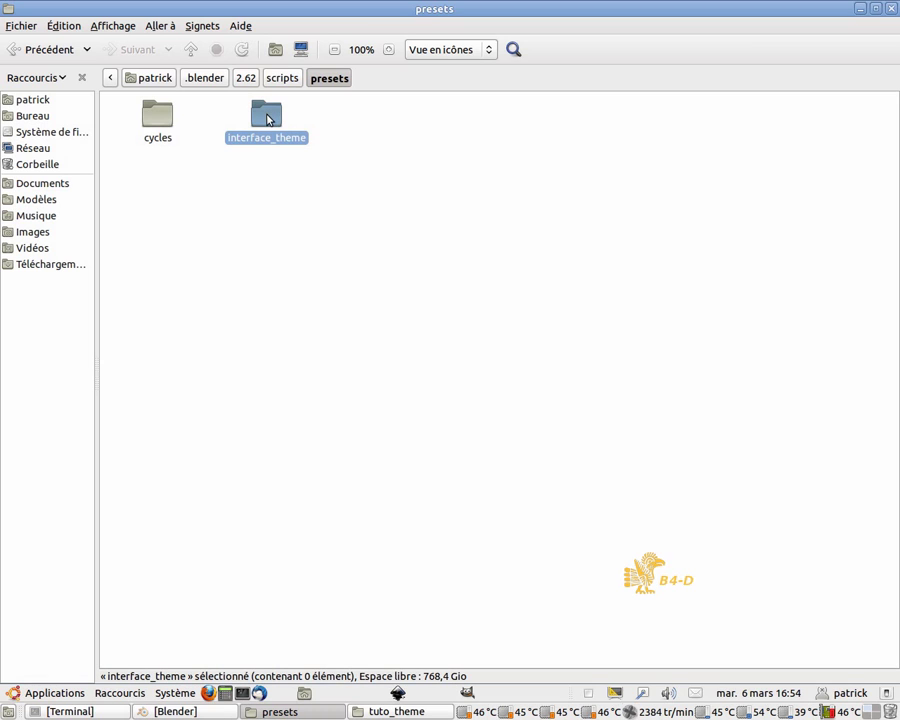
pyautogui.doubleClick(268, 119)
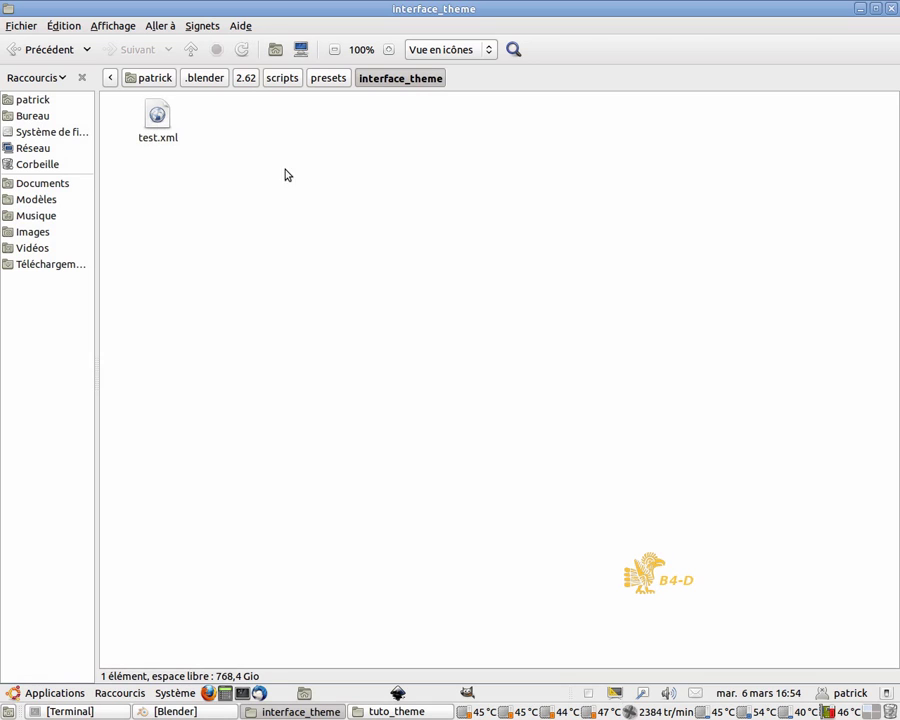
pyautogui.click(158, 125)
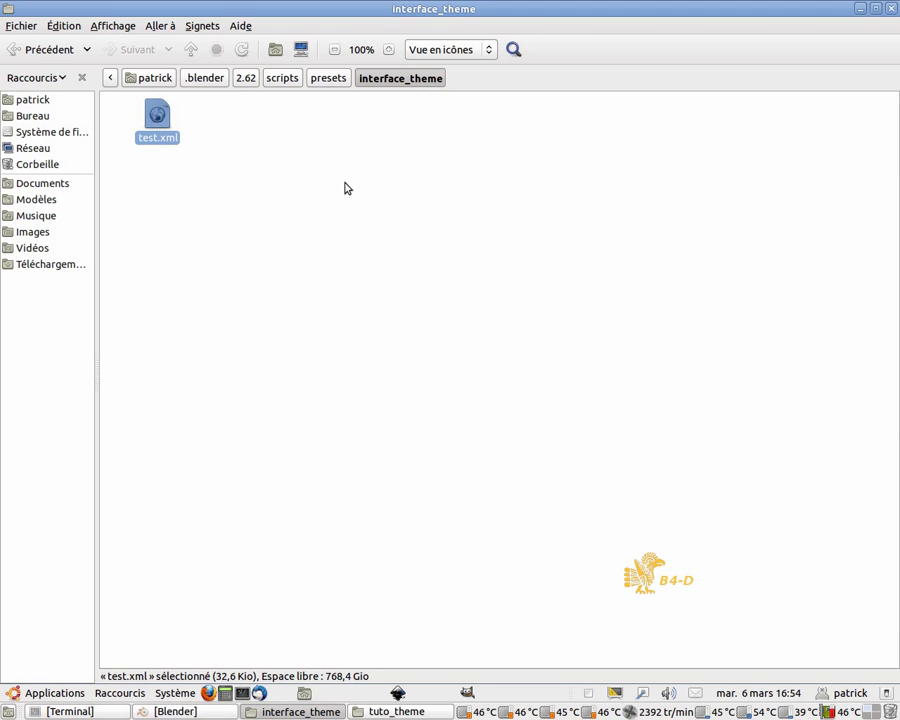
pyautogui.press('Delete')
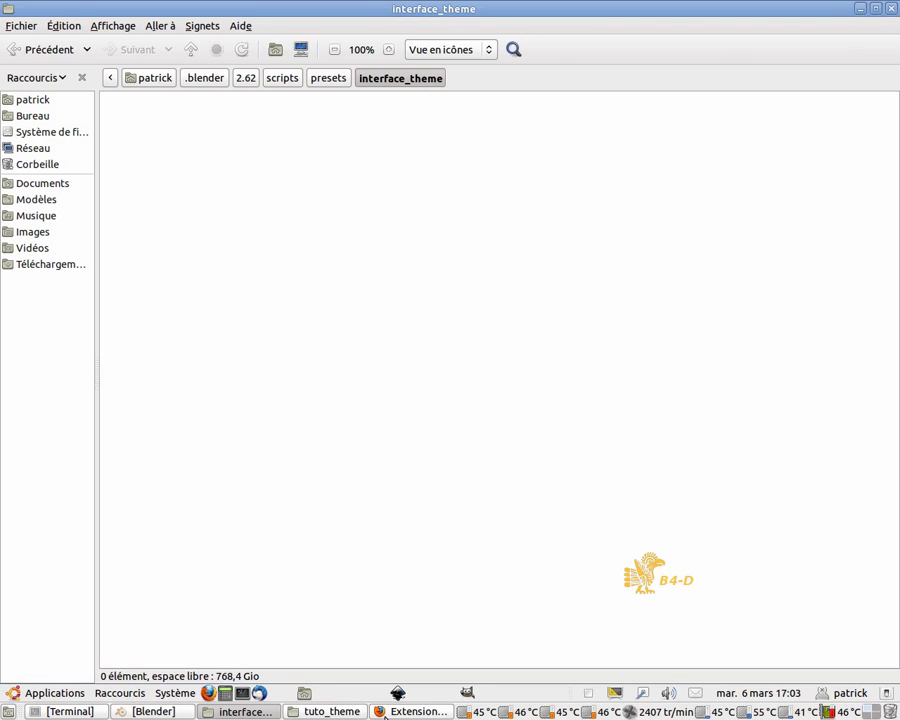
# Step: Switch to Firefox and follow the current version download link on the Interface Themes wiki page
pyautogui.click(403, 712)
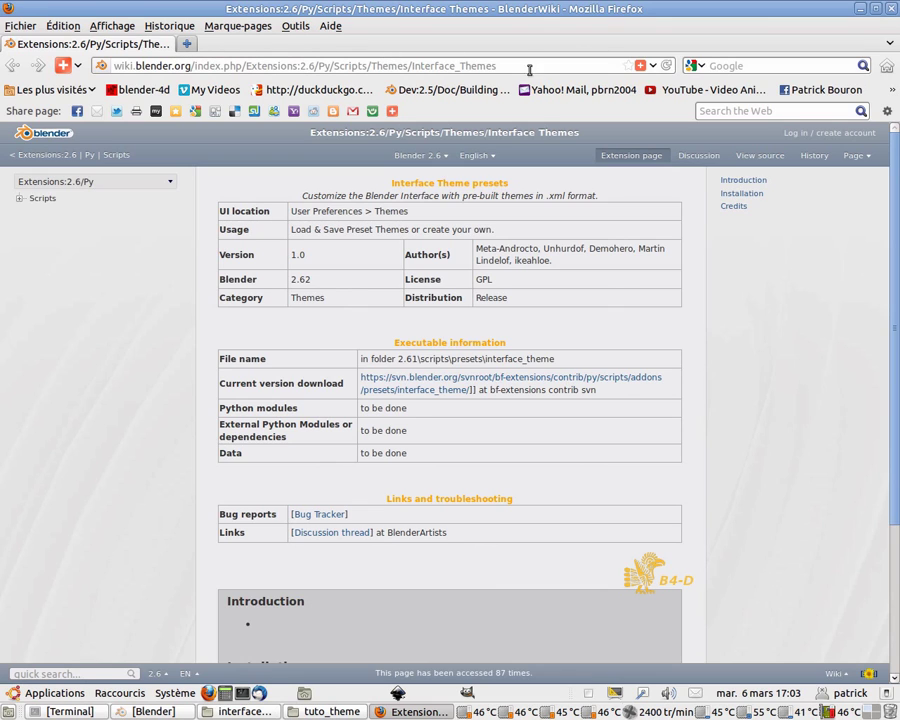
pyautogui.click(512, 383)
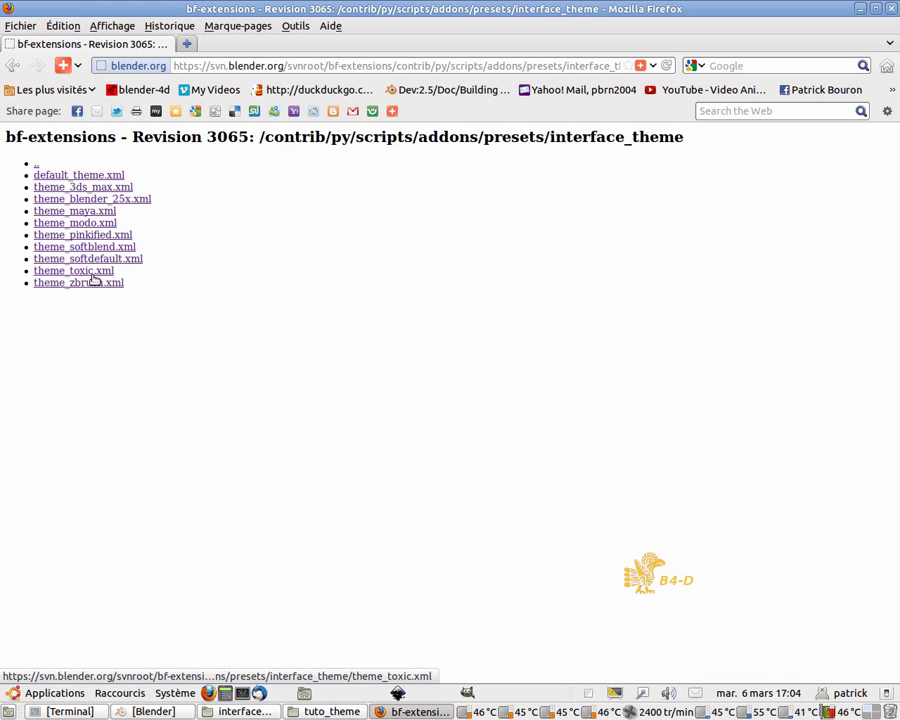
# Step: Save theme_3ds_max.xml to the Bureau folder, and clear and close the downloads list
pyautogui.rightClick(89, 189)
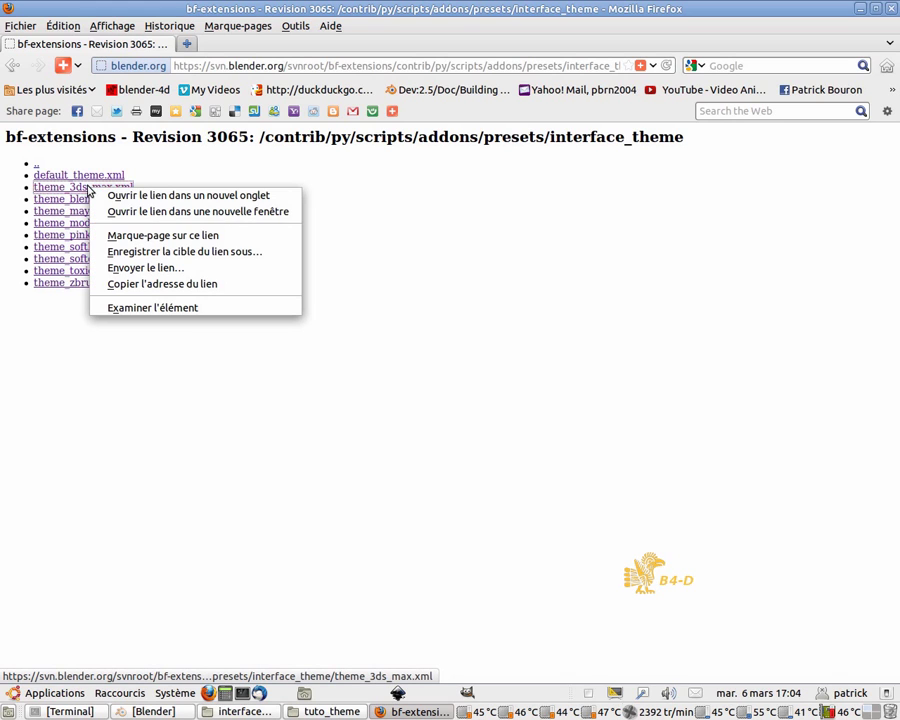
pyautogui.click(184, 252)
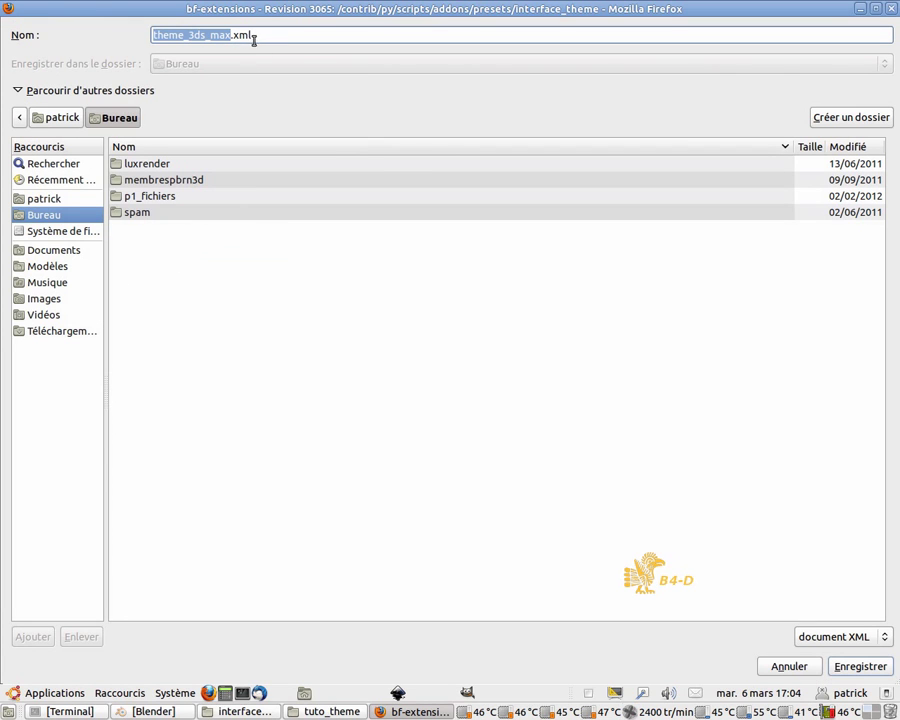
pyautogui.click(860, 670)
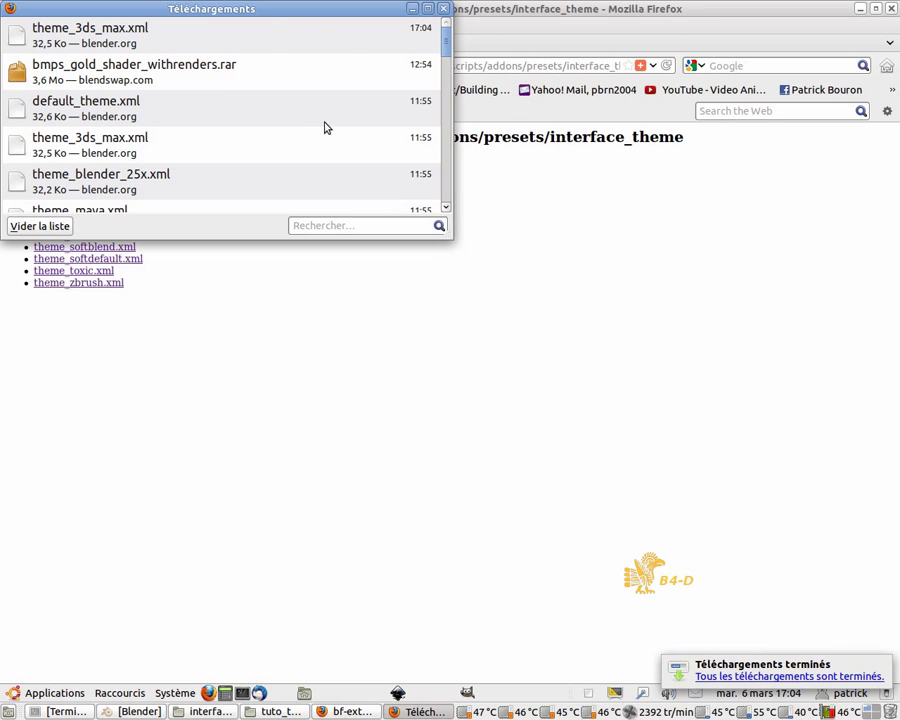
pyautogui.click(58, 226)
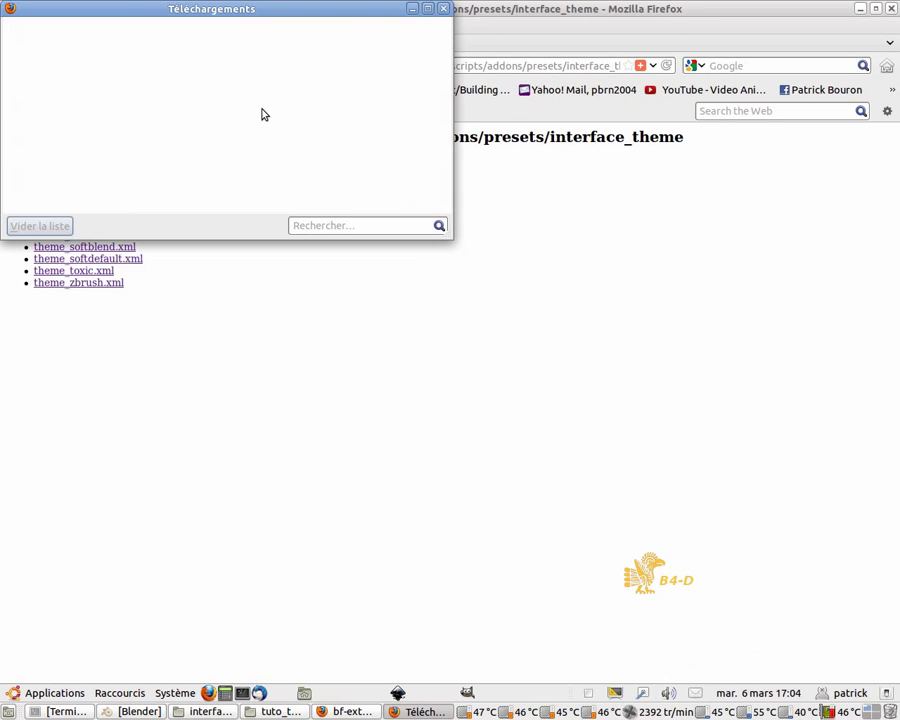
pyautogui.click(443, 8)
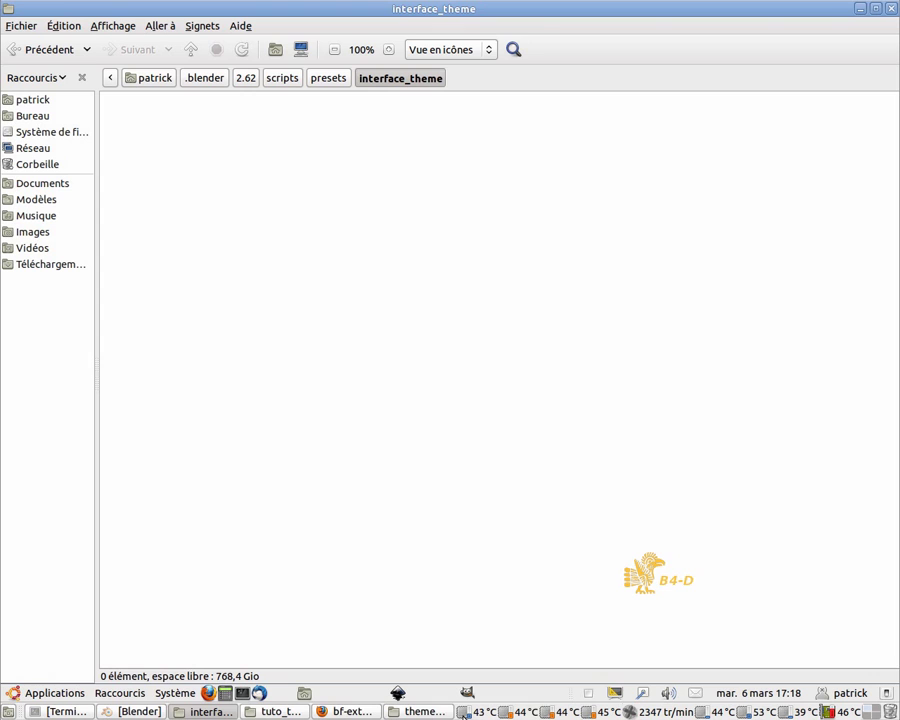
# Step: Copy all the XML theme files in the themes_blender folder except default_theme.xml
pyautogui.click(424, 712)
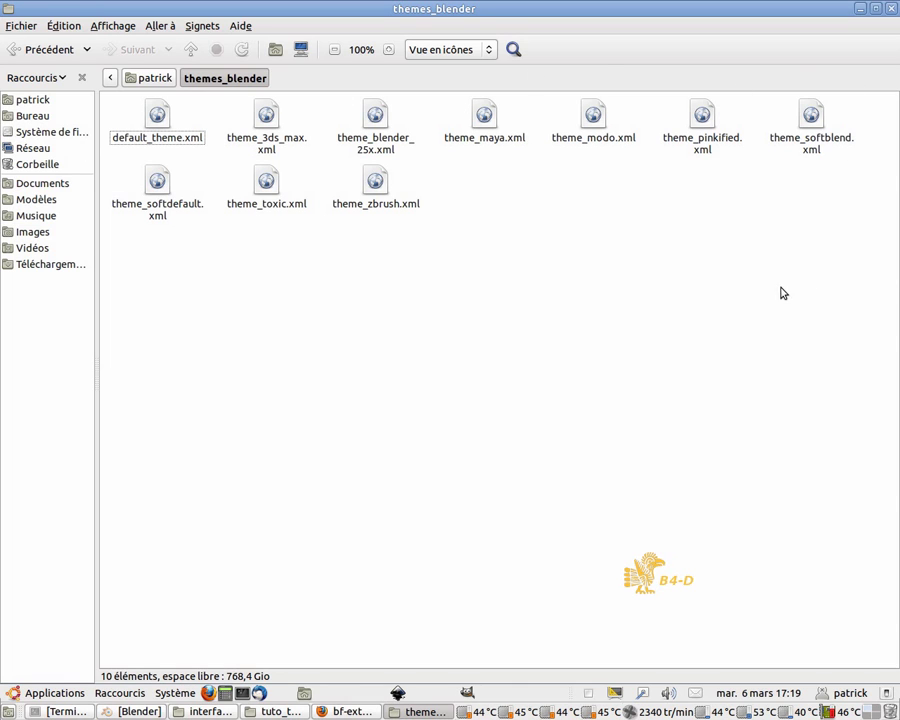
pyautogui.moveTo(837, 383); pyautogui.dragTo(170, 98)
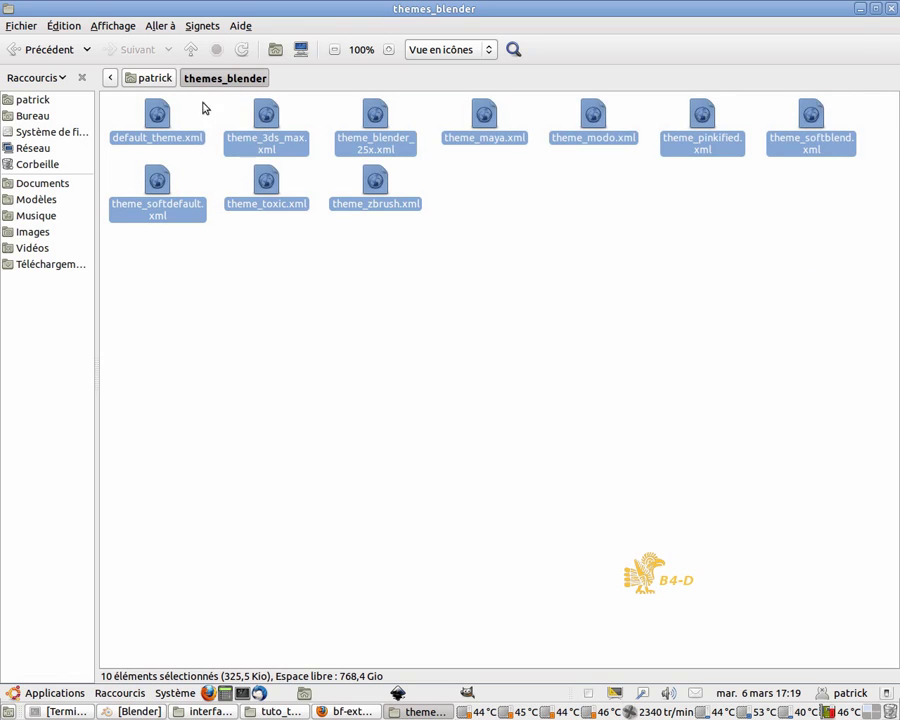
pyautogui.keyDown('ctrl'); pyautogui.click(153, 116); pyautogui.keyUp('ctrl')
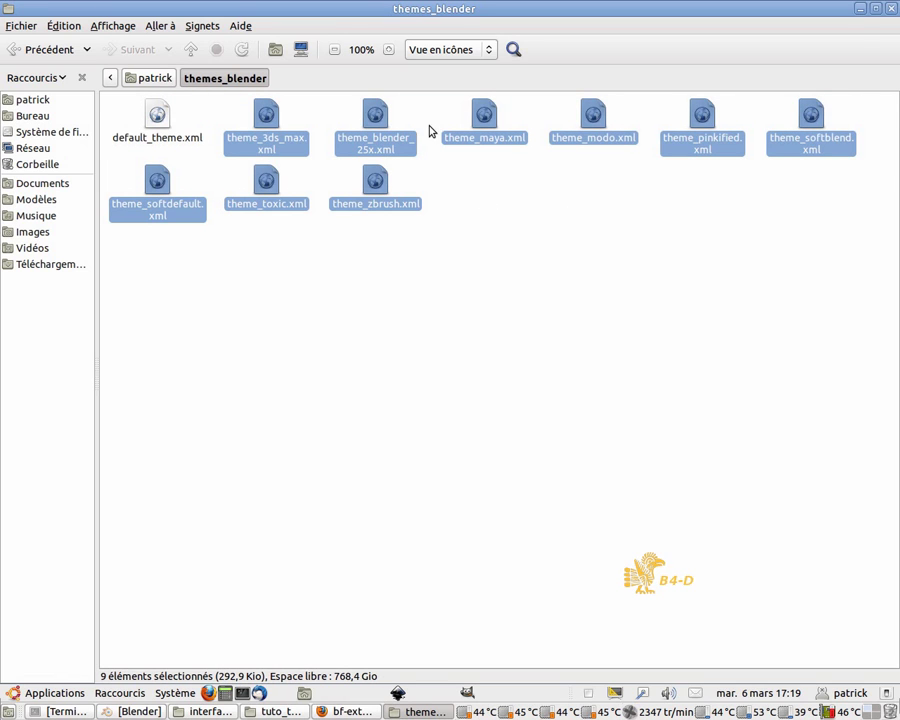
pyautogui.rightClick(373, 119)
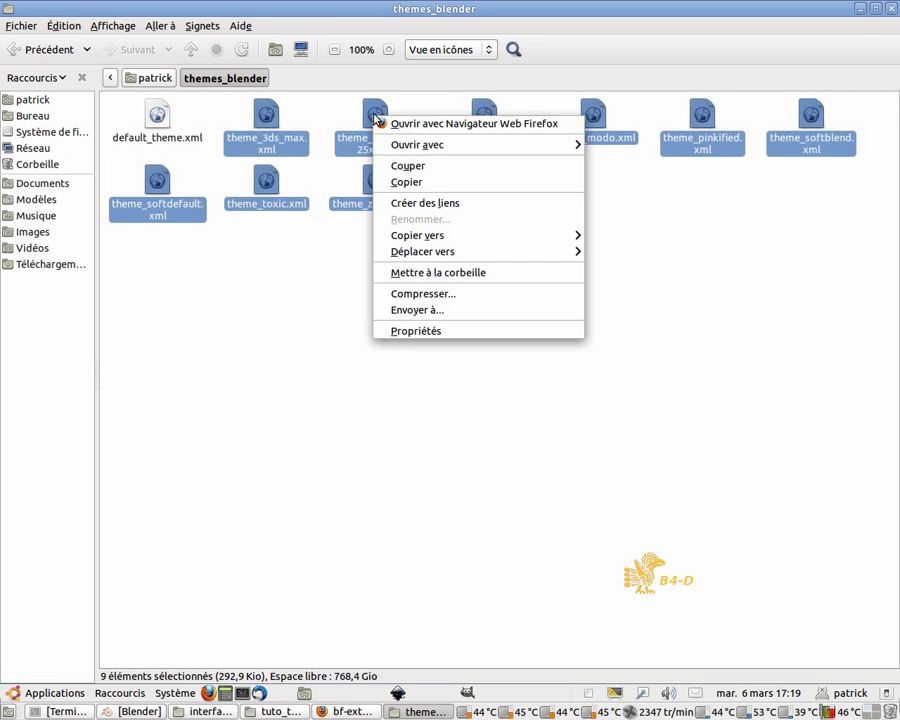
pyautogui.moveTo(447, 236)
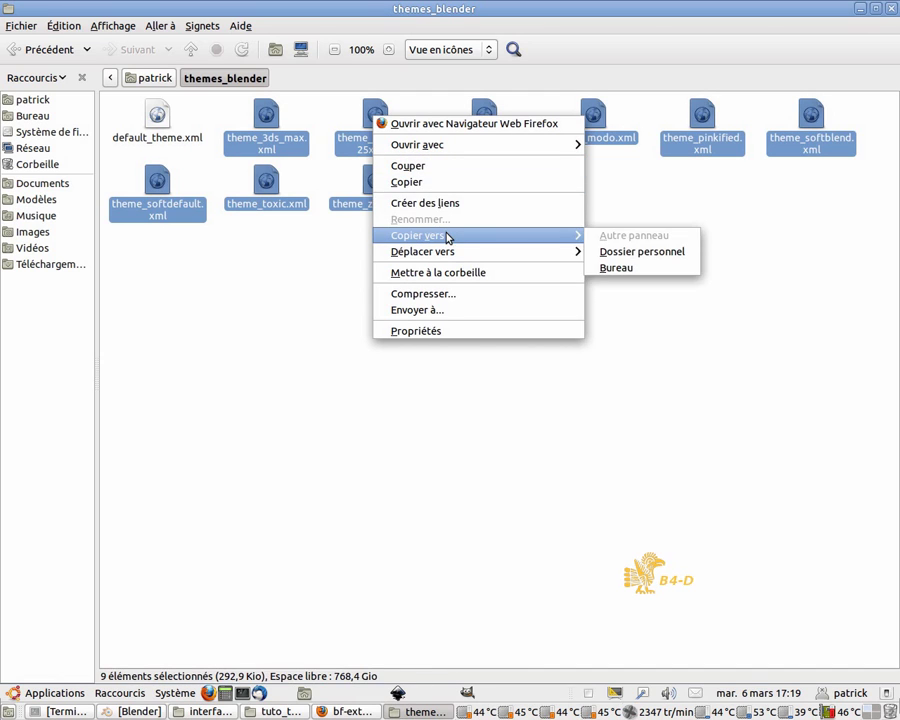
pyautogui.click(432, 182)
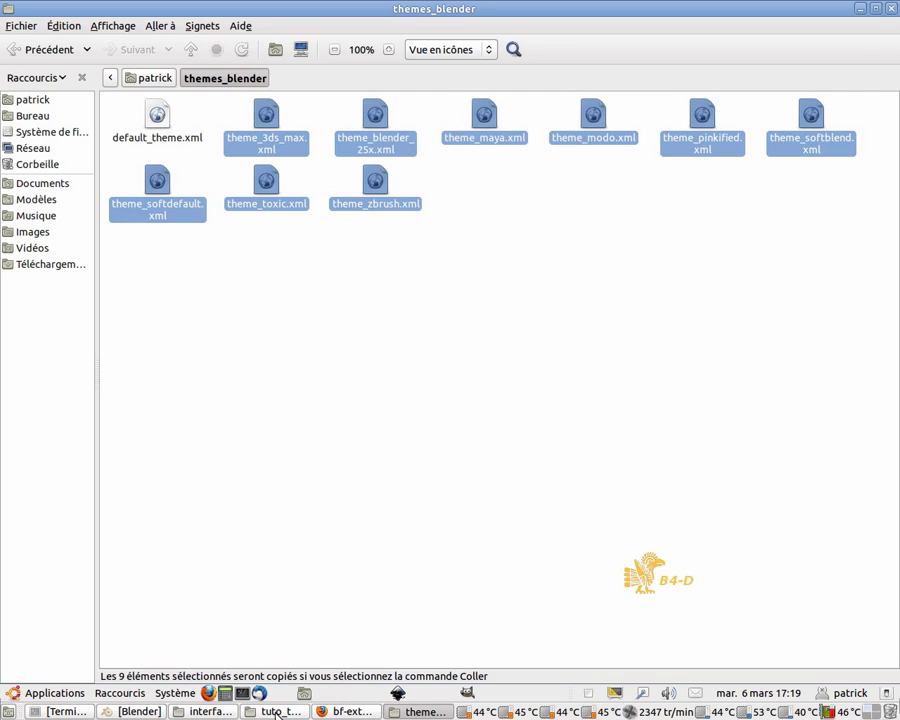
# Step: Paste the copied theme files into the interface_theme presets folder and close the folder windows
pyautogui.click(276, 712)
pyautogui.click(415, 711)
pyautogui.click(205, 712)
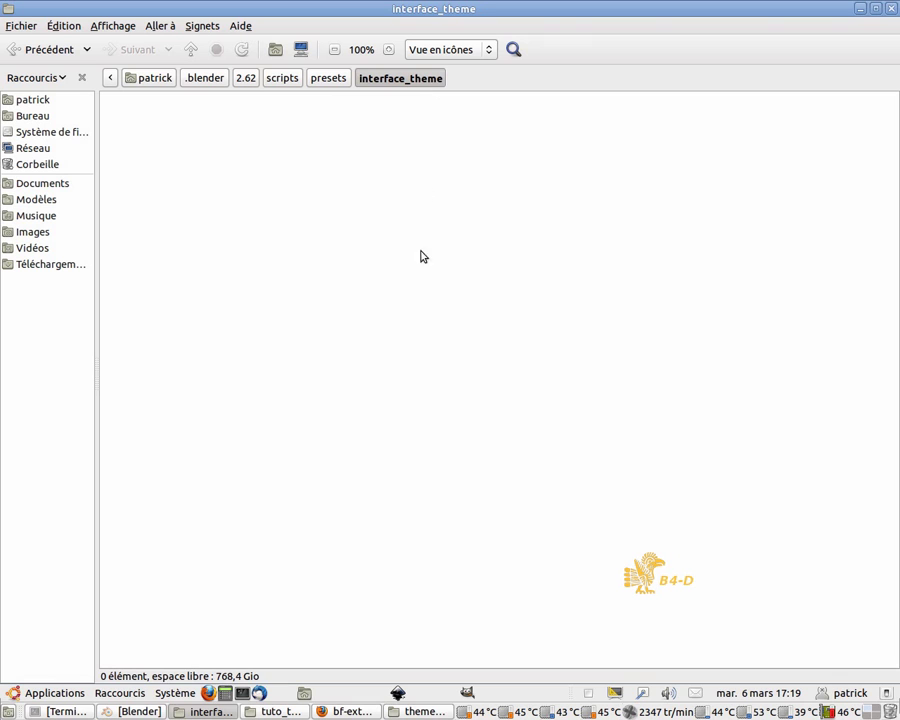
pyautogui.rightClick(408, 290)
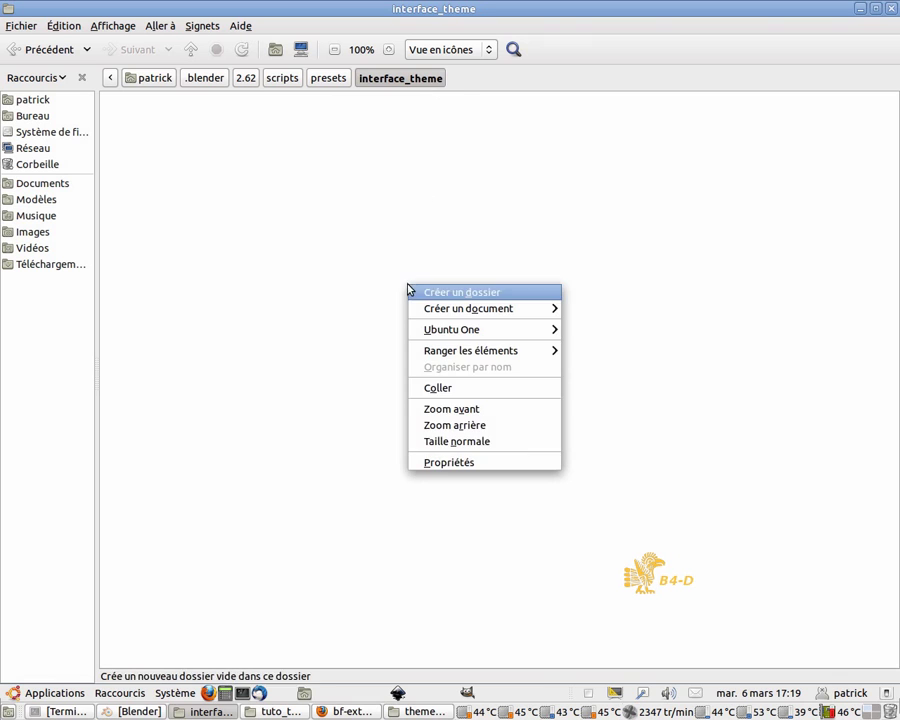
pyautogui.click(477, 388)
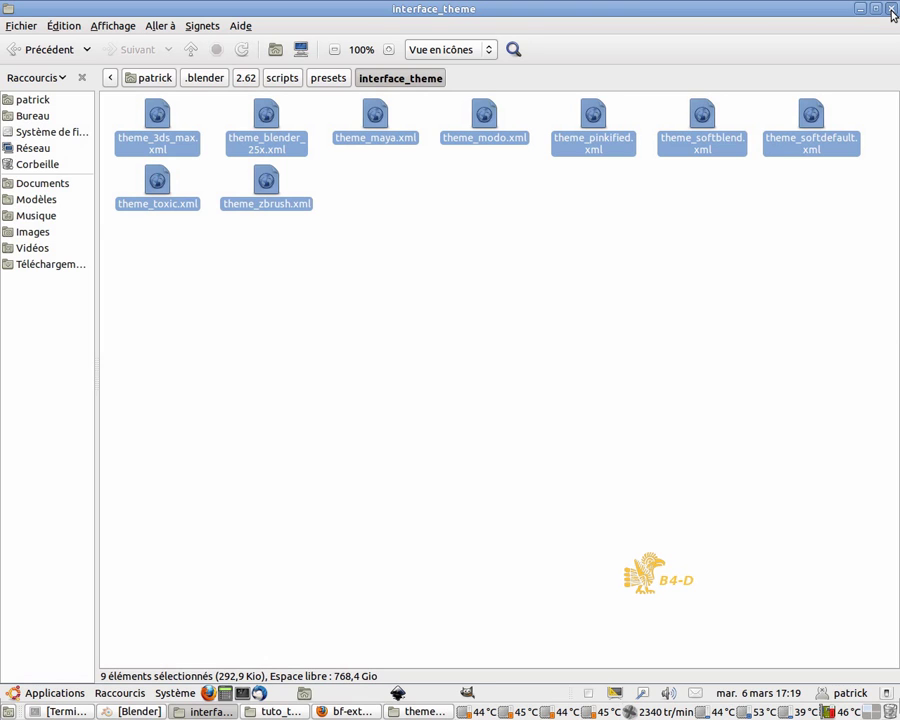
pyautogui.click(892, 10)
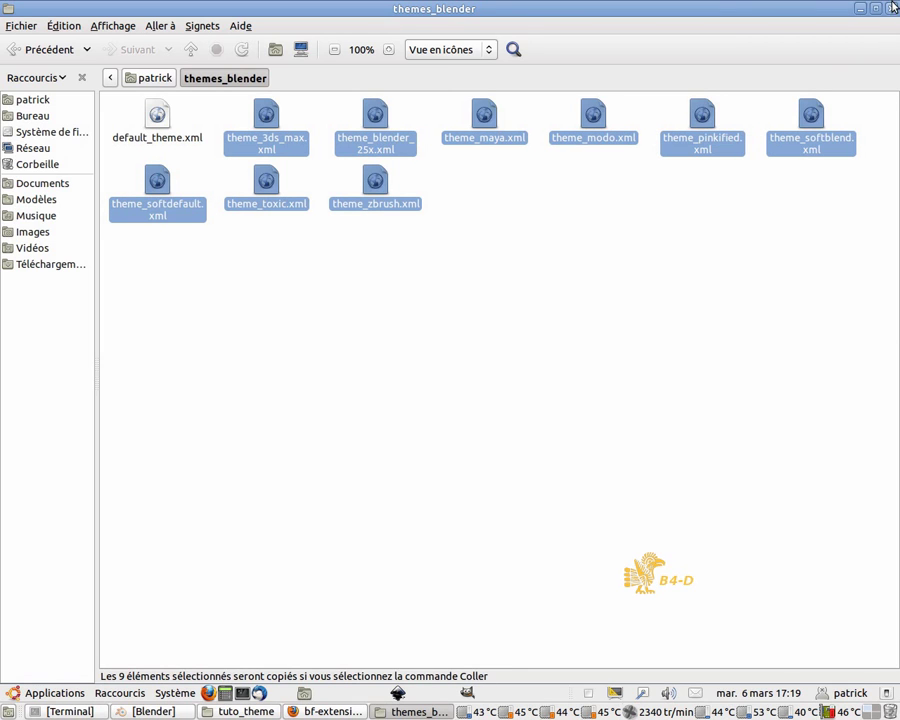
pyautogui.click(892, 8)
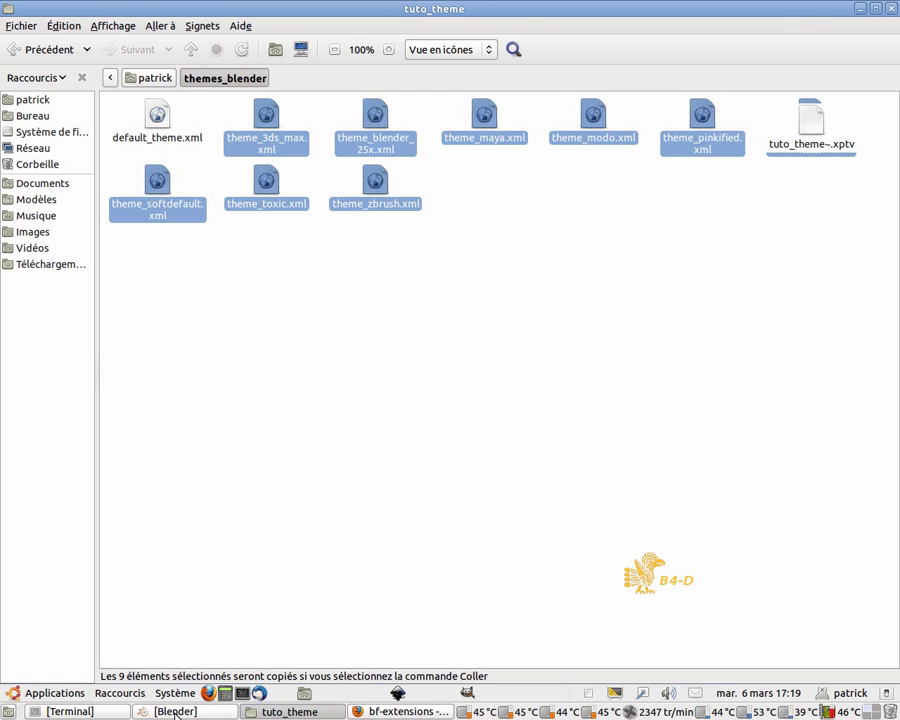
pyautogui.moveTo(175, 706); pyautogui.dragTo(375, 683)
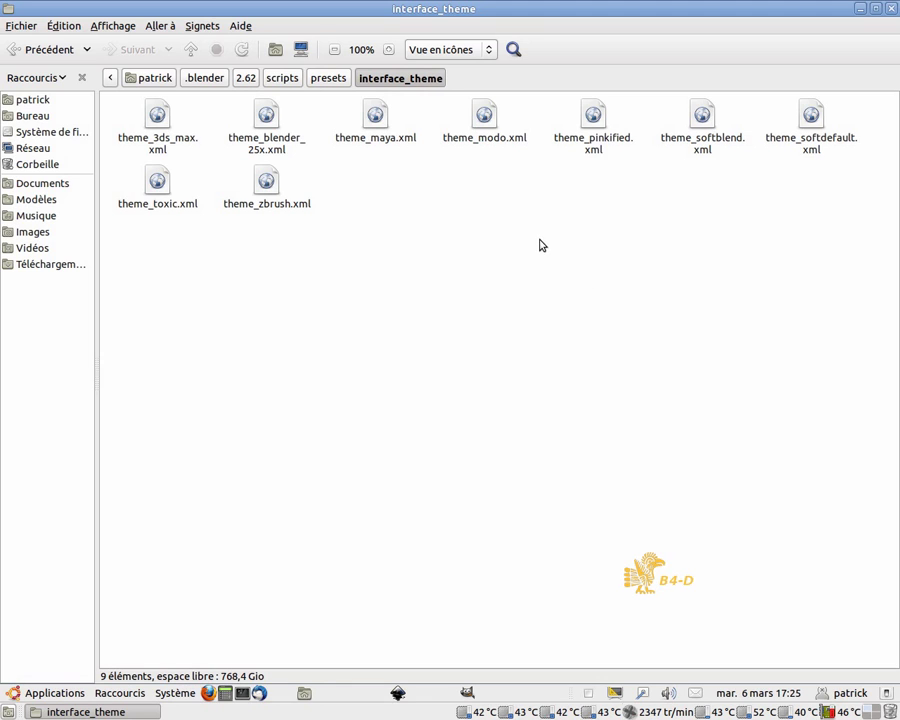
pyautogui.click(891, 14)
# Step: Launch Blender 2.62 from the desktop, dismiss its splash screen and open the User Preferences
pyautogui.click(56, 545)
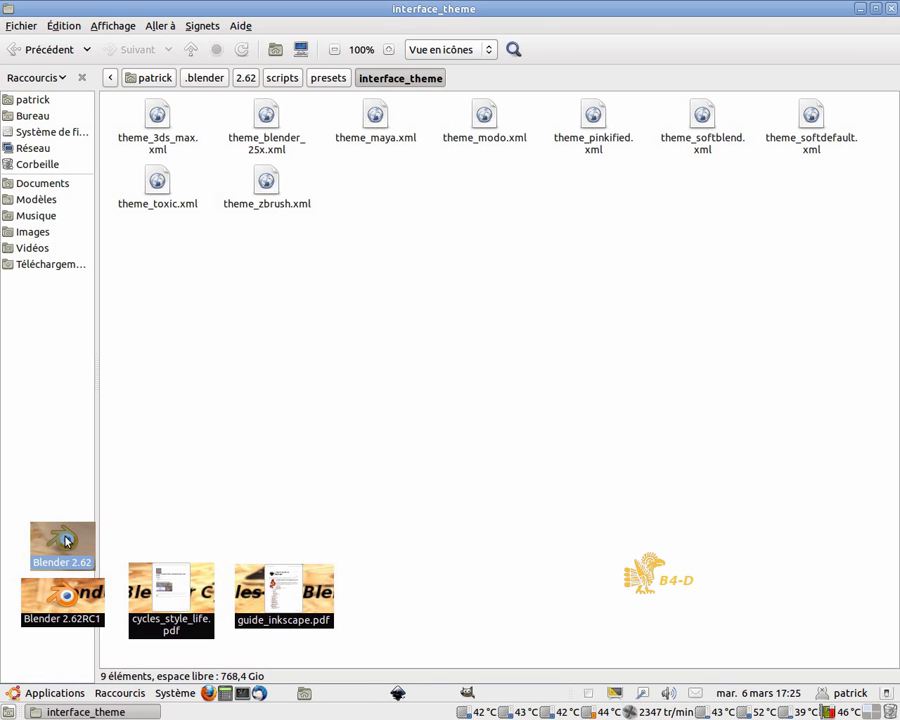
pyautogui.doubleClick(66, 540)
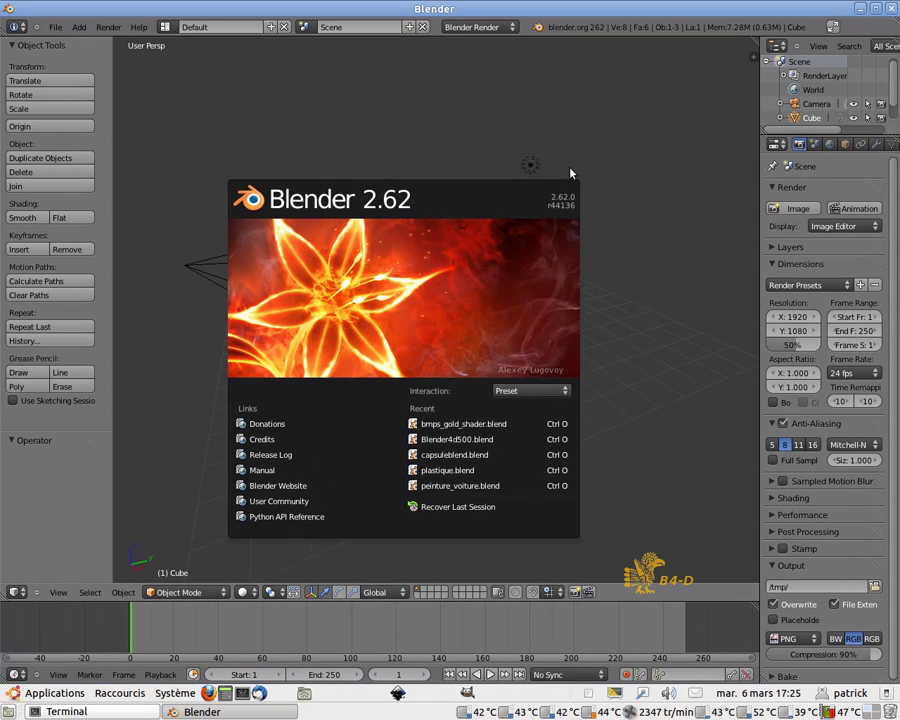
pyautogui.click(53, 30)
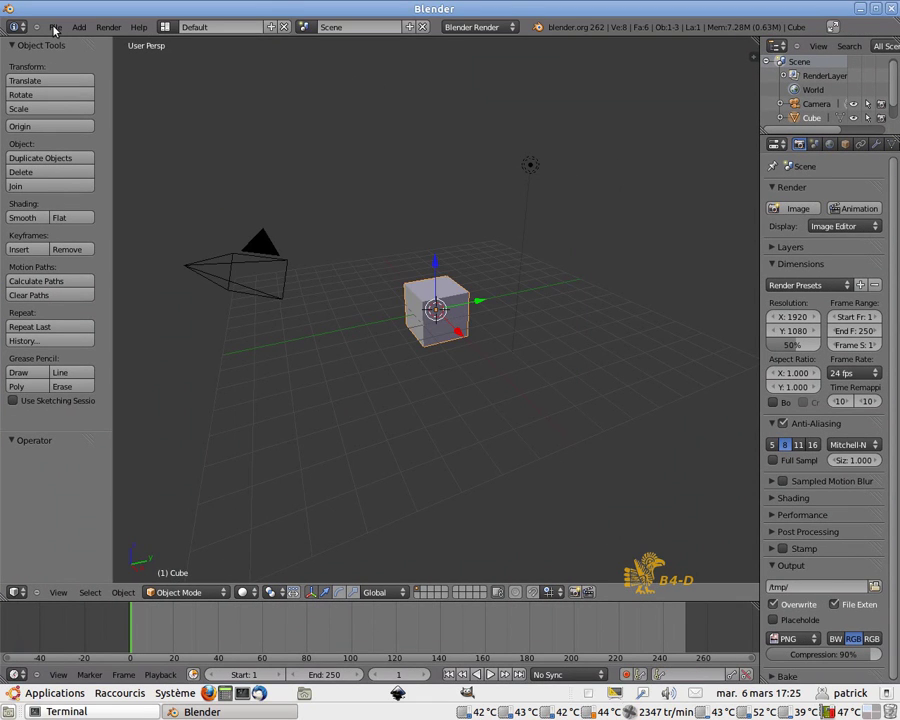
pyautogui.click(56, 27)
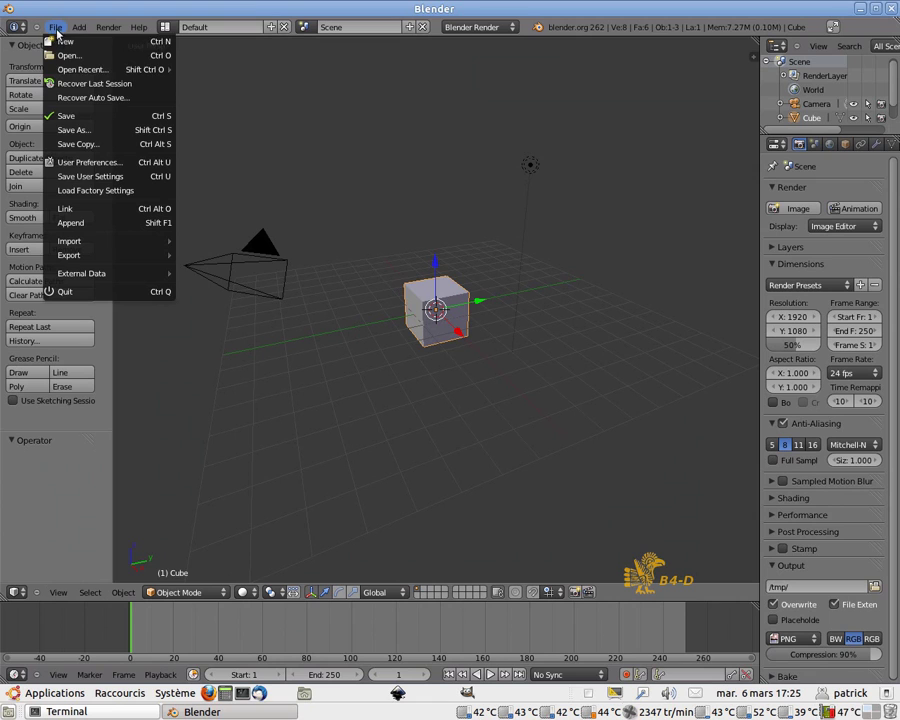
pyautogui.click(106, 161)
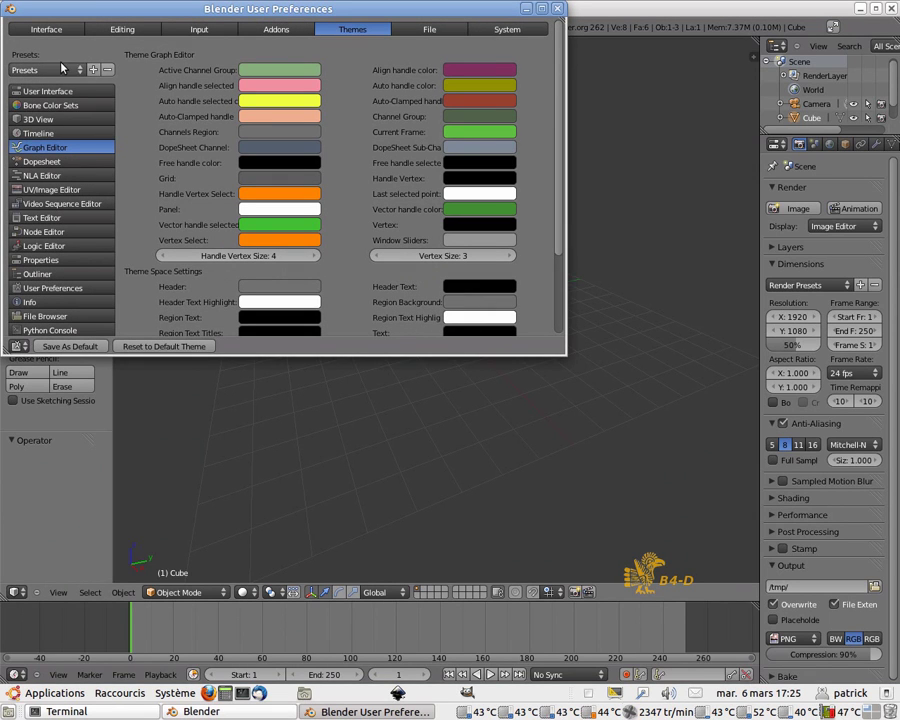
# Step: Try the installed theme presets in turn: Theme Maya, Theme Modo, Theme Toxic, Theme Zbrush and Theme 3Ds Max
pyautogui.click(55, 70)
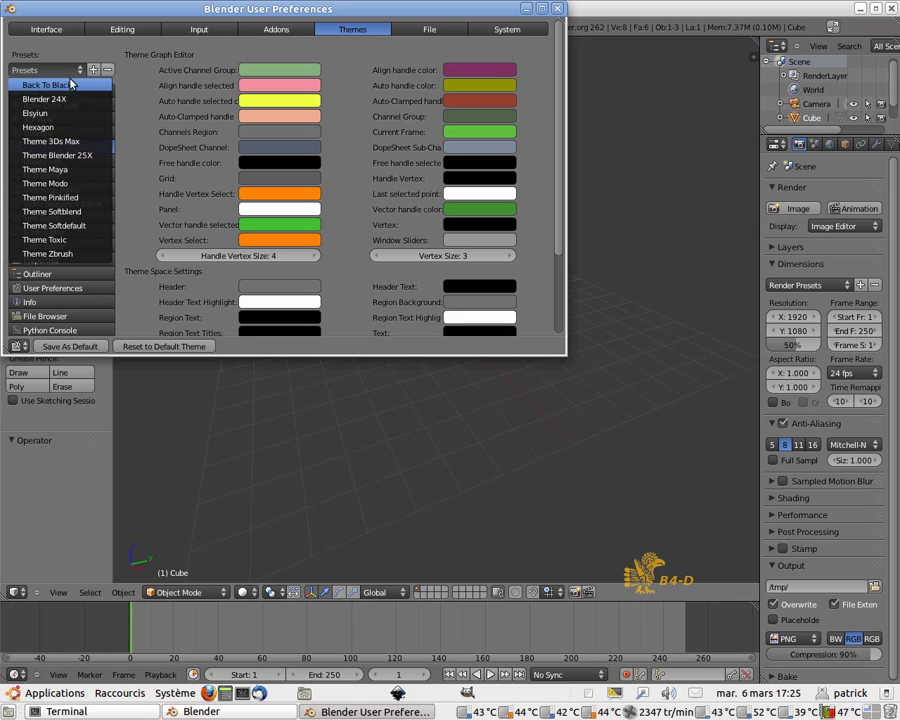
pyautogui.click(57, 172)
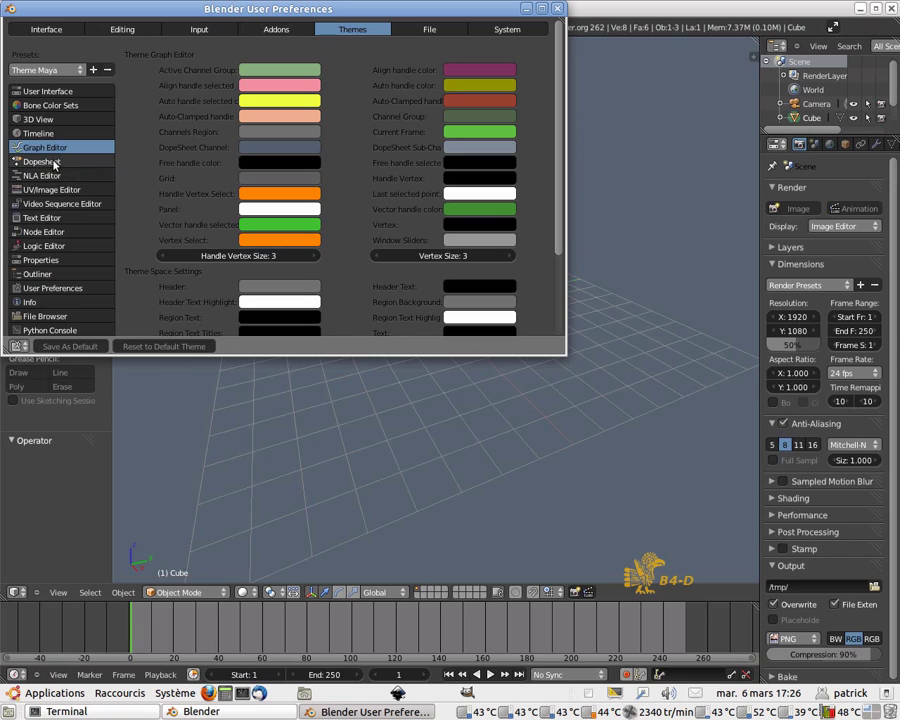
pyautogui.click(55, 68)
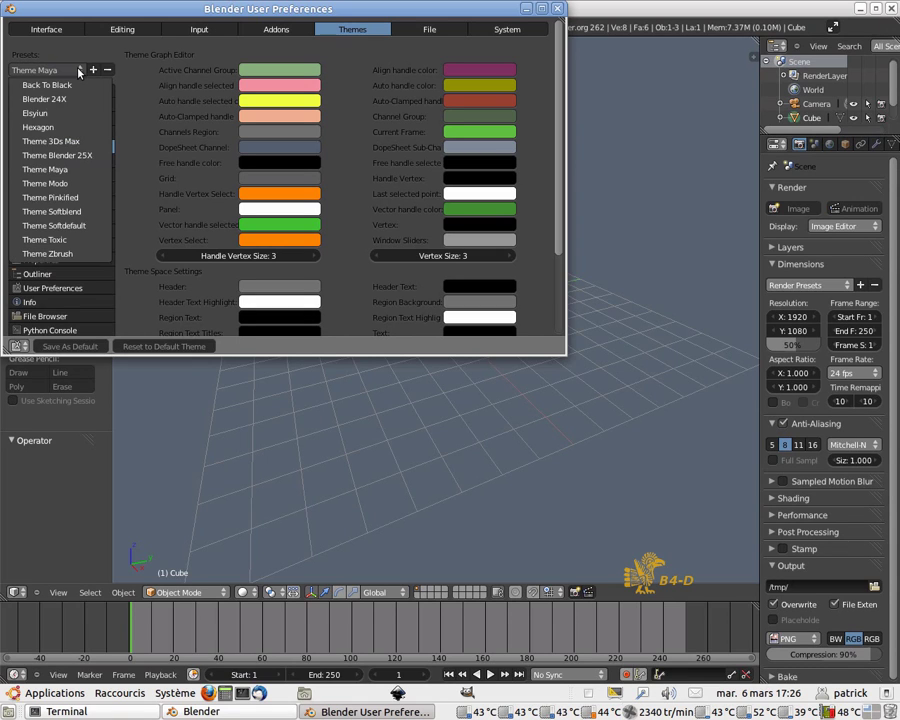
pyautogui.click(63, 187)
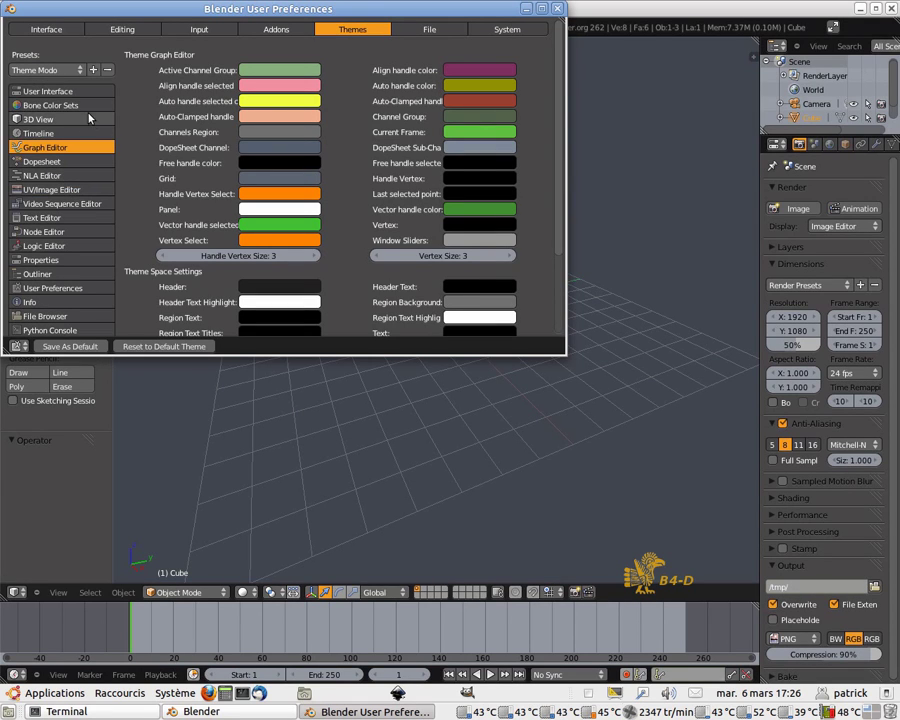
pyautogui.click(70, 69)
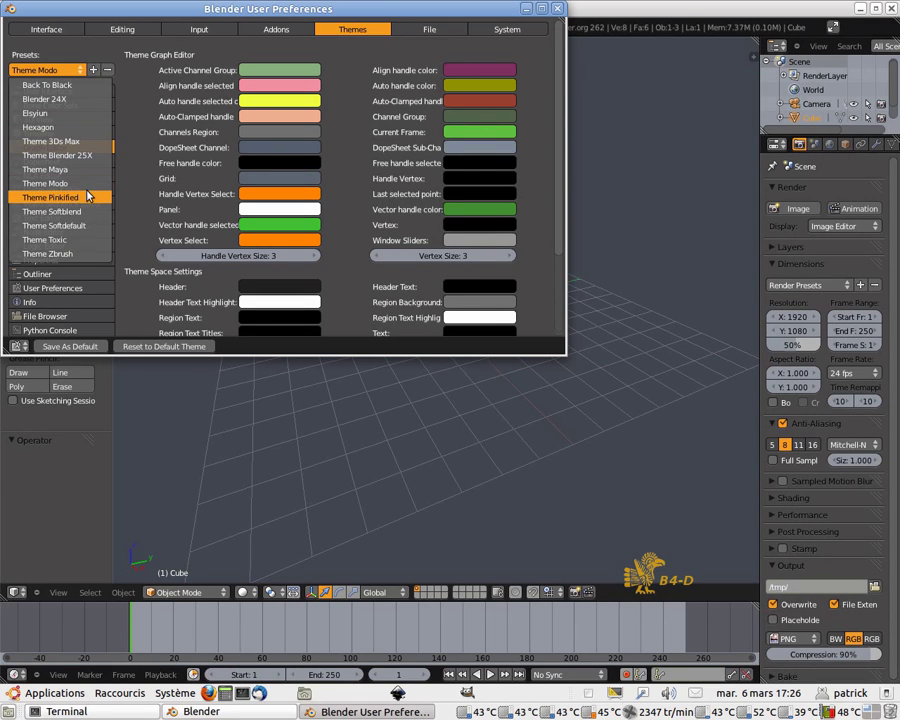
pyautogui.click(75, 241)
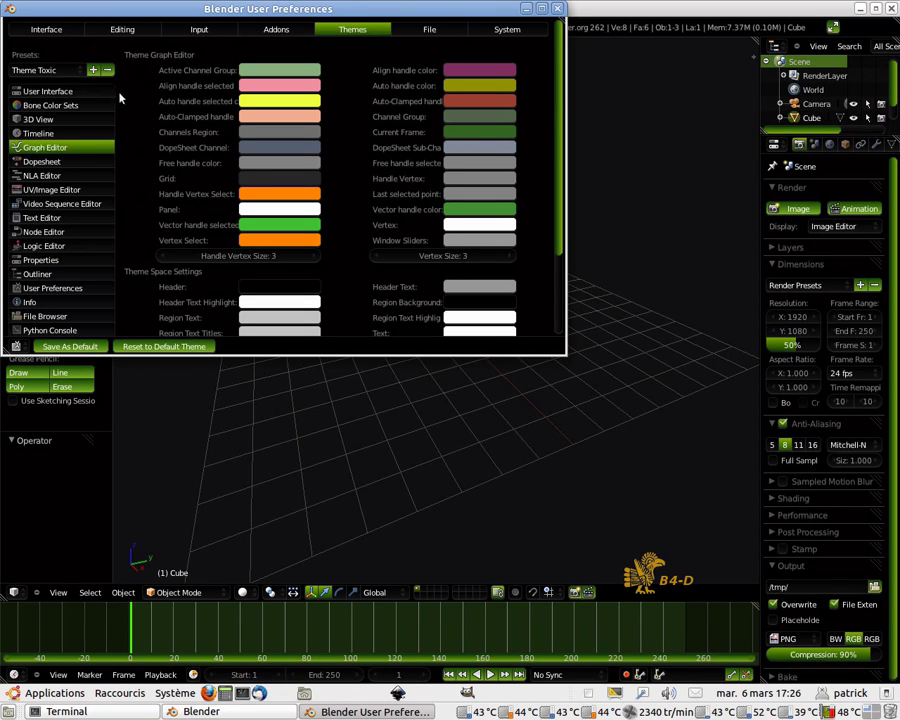
pyautogui.click(70, 70)
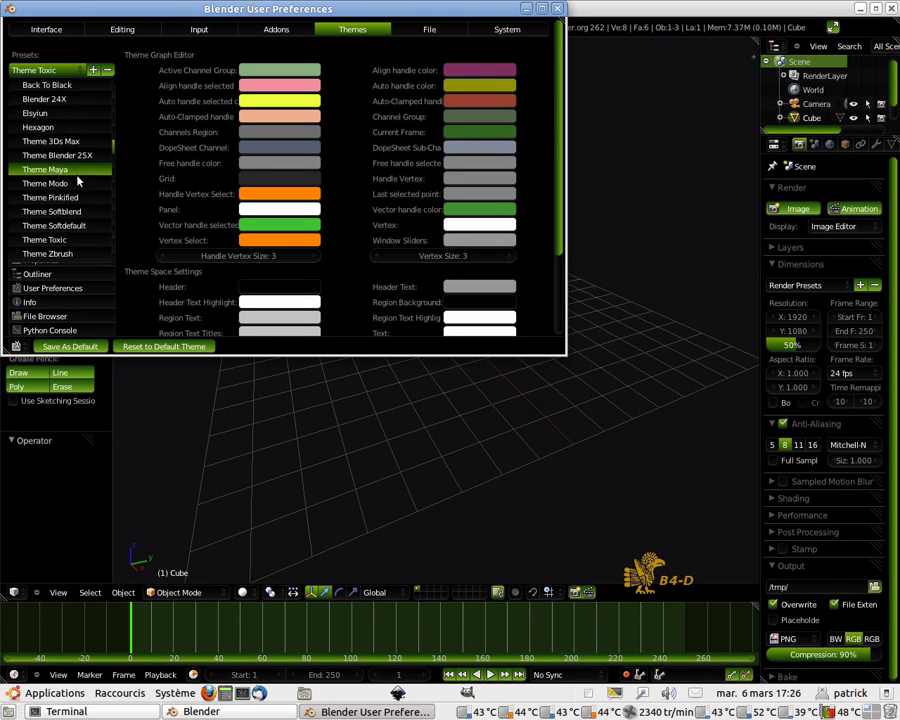
pyautogui.click(70, 255)
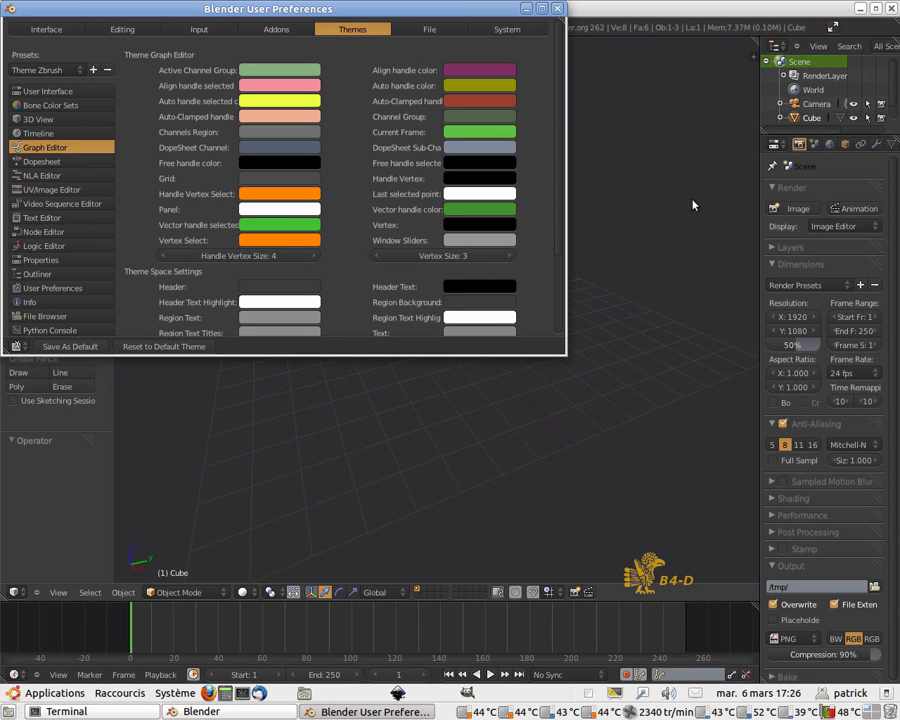
pyautogui.click(80, 70)
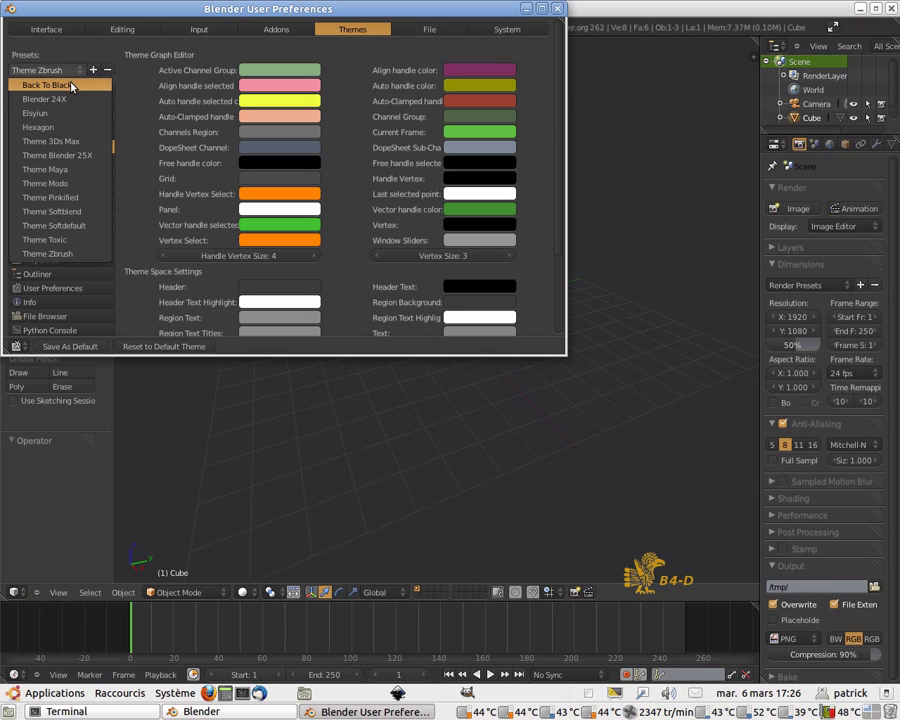
pyautogui.click(75, 143)
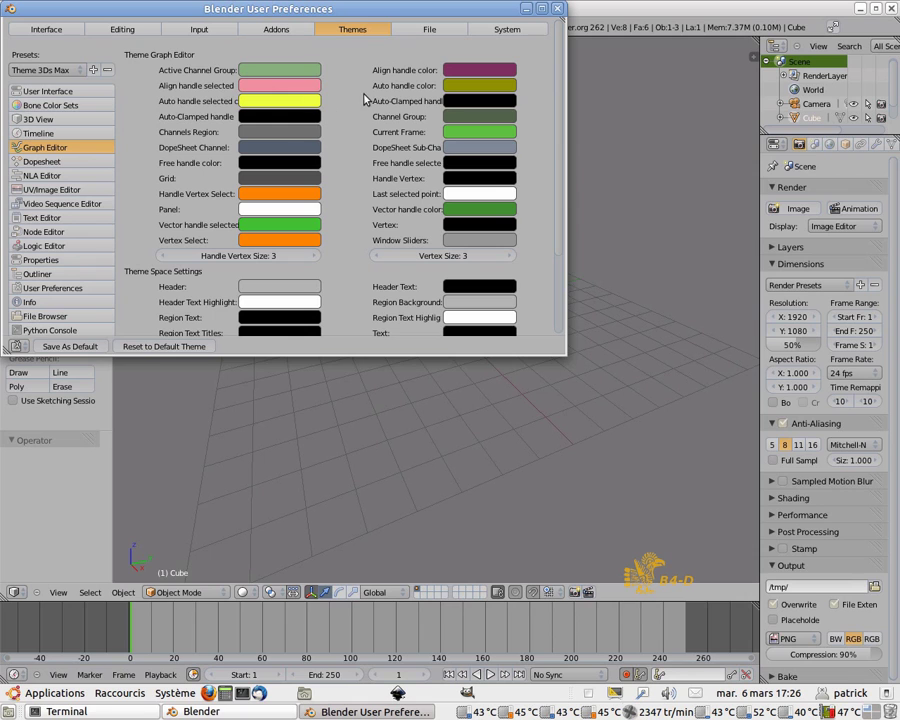
# Step: Look through the theme settings, reset the interface to the default theme and close the User Preferences
pyautogui.scroll(-4, 297, 116)
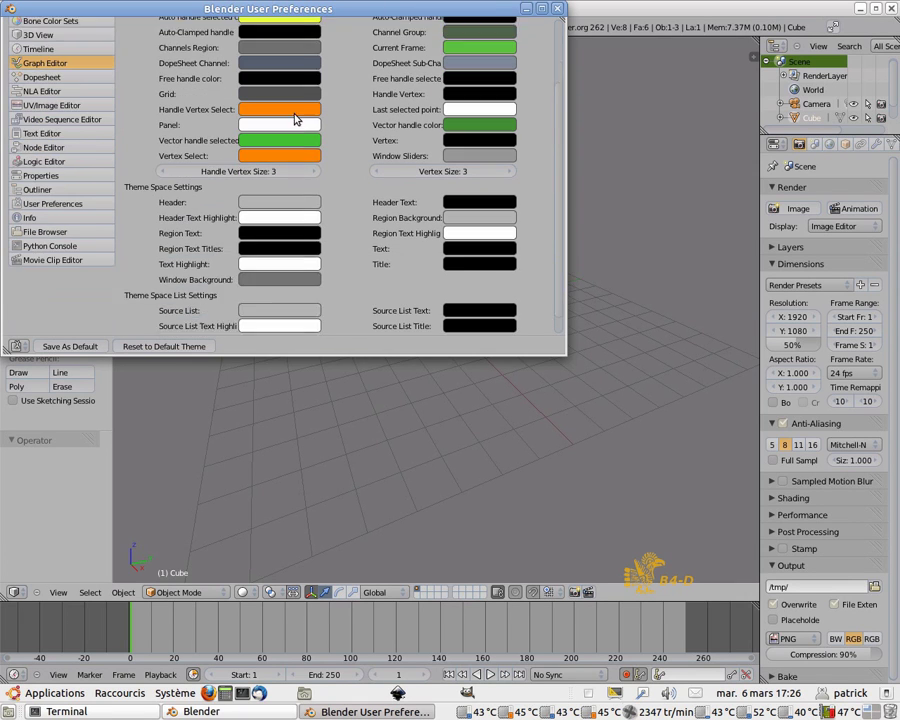
pyautogui.scroll(4, 296, 100)
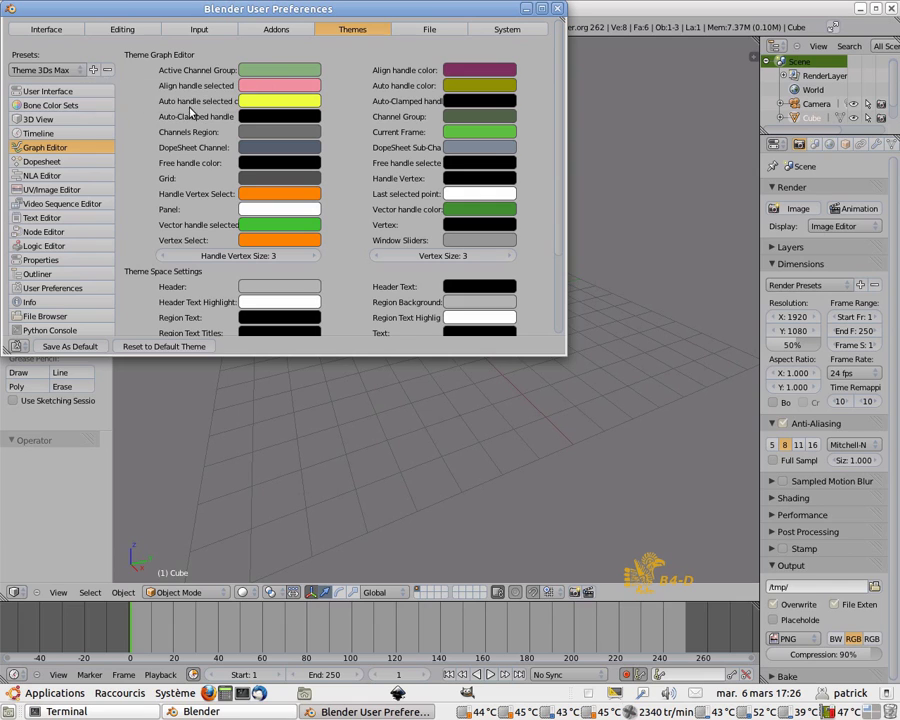
pyautogui.scroll(-4, 170, 162)
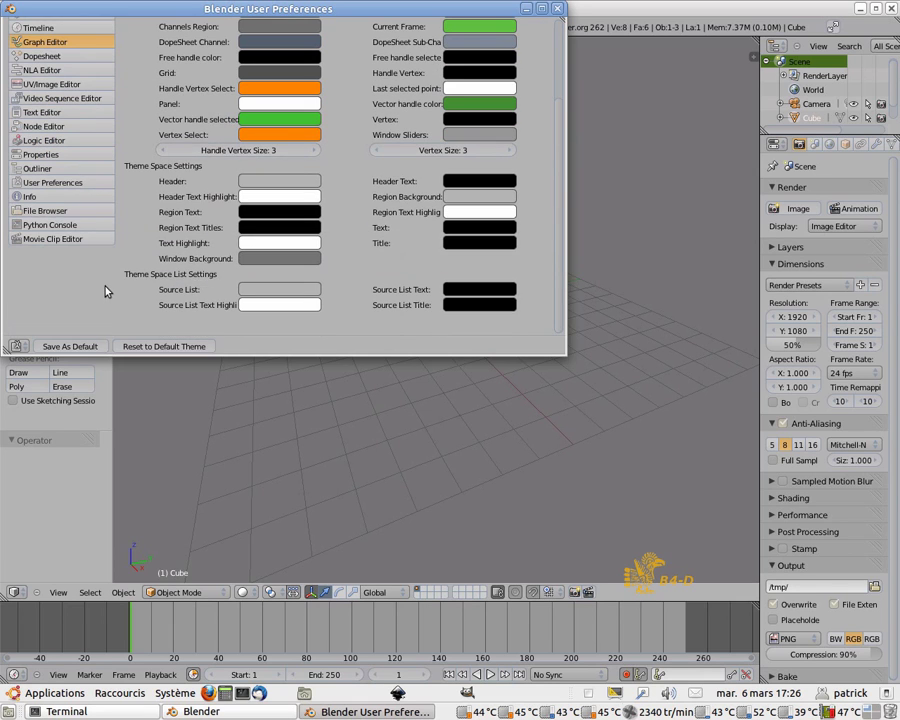
pyautogui.scroll(5, 84, 187)
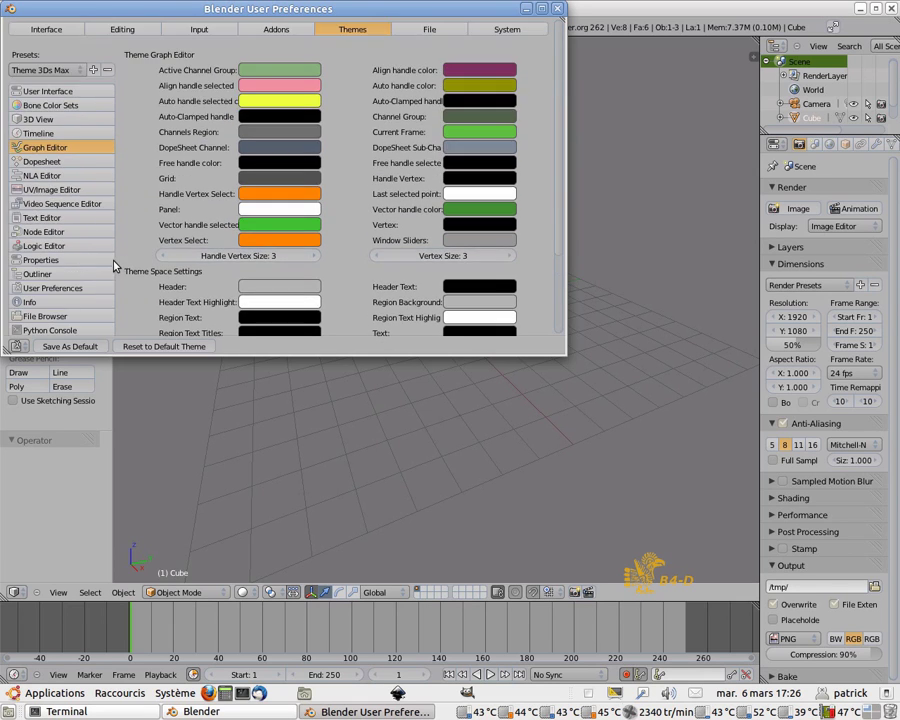
pyautogui.scroll(-4, 209, 192)
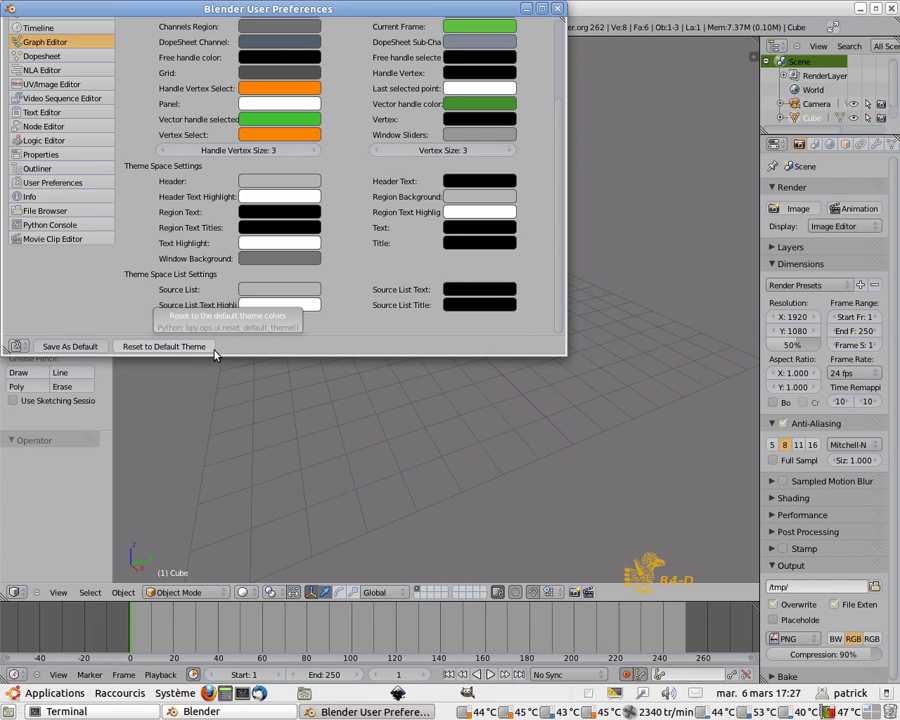
pyautogui.click(180, 347)
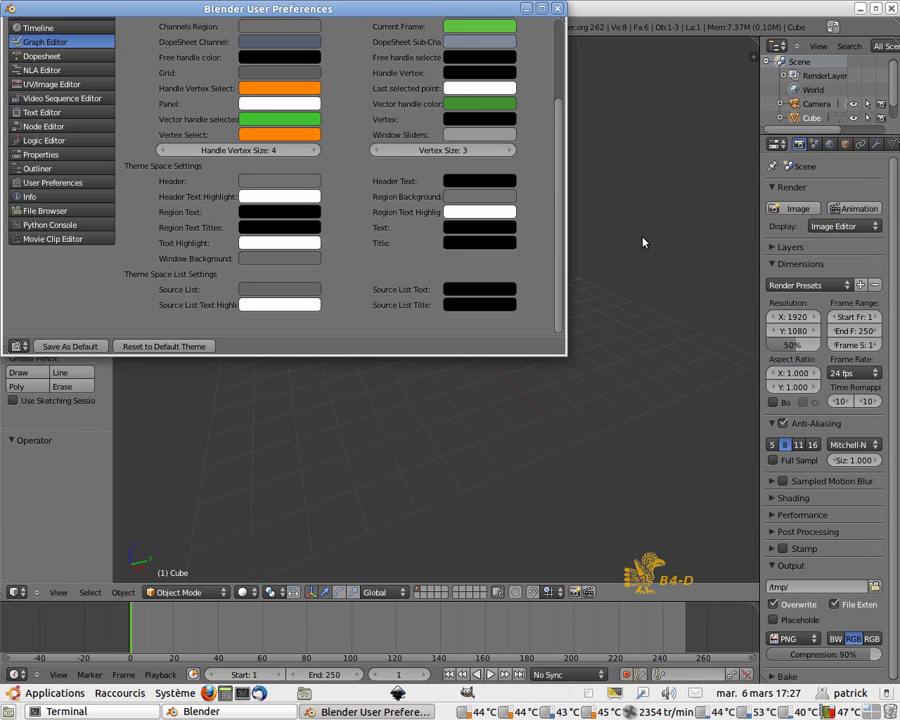
pyautogui.click(557, 11)
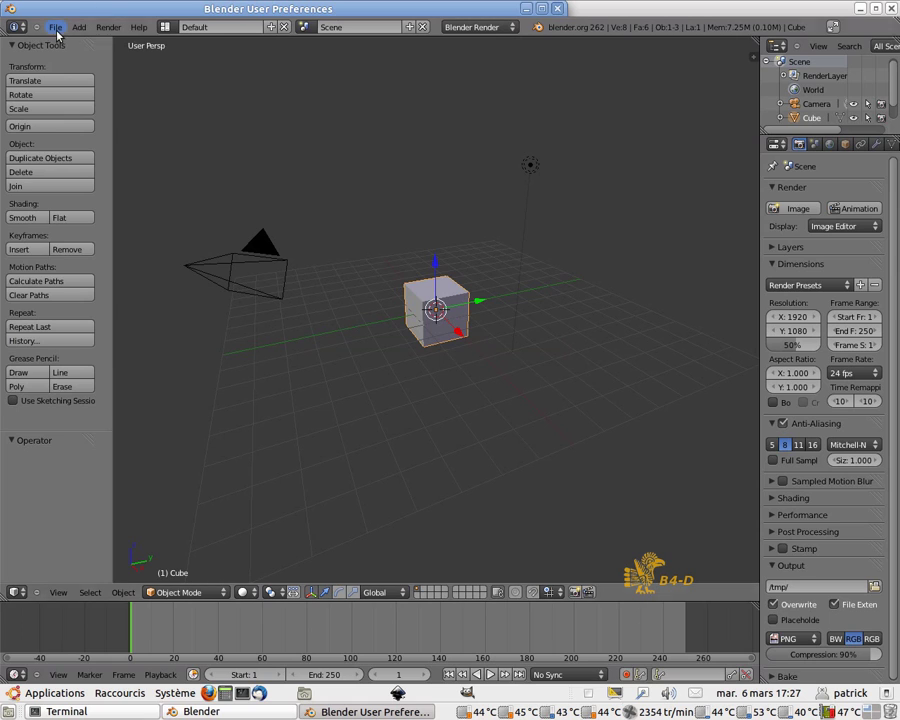
# Step: Reopen the User Preferences, review the Graph Editor theme colours and close the window
pyautogui.click(56, 27)
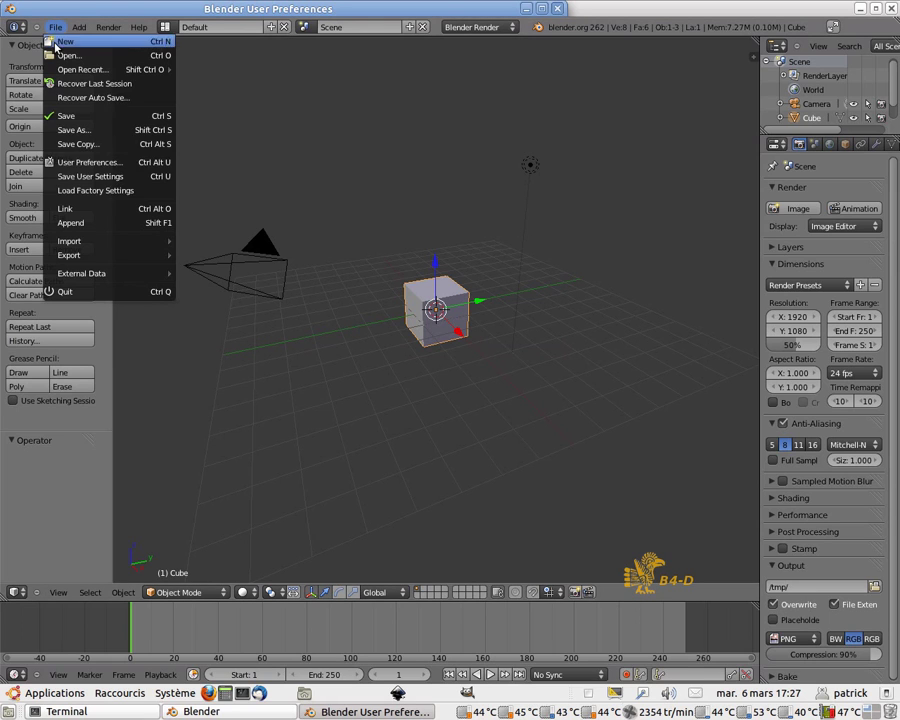
pyautogui.click(88, 162)
pyautogui.scroll(-3, 166, 261)
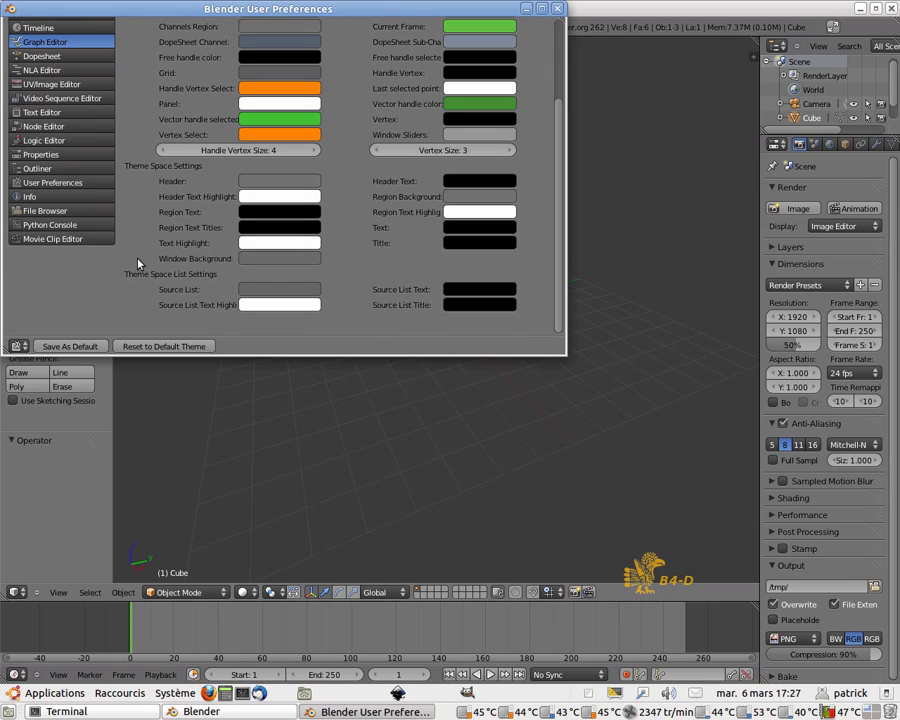
pyautogui.scroll(3, 267, 234)
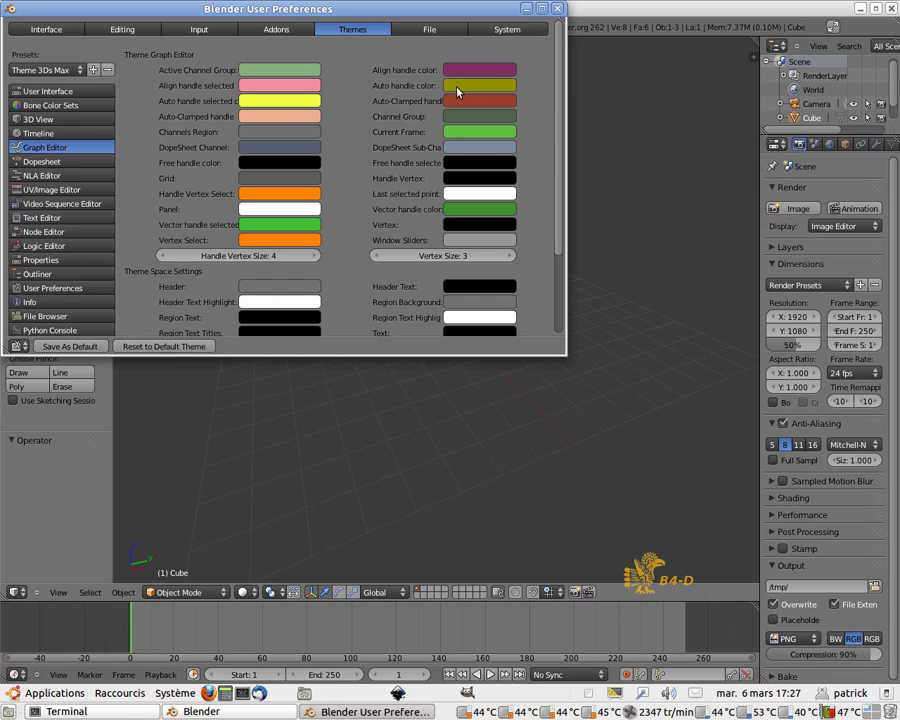
pyautogui.click(558, 11)
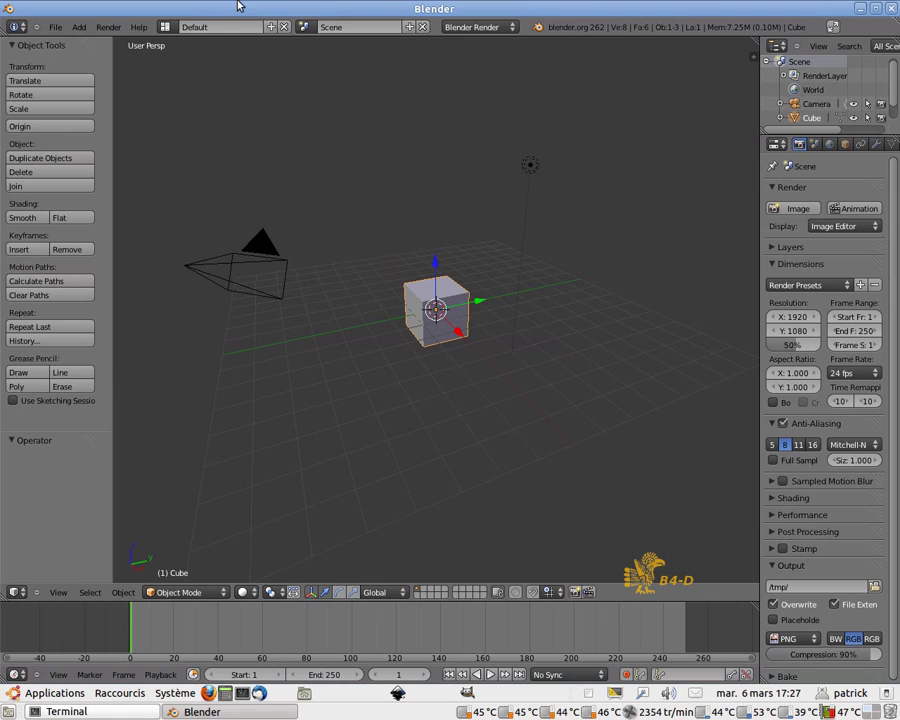